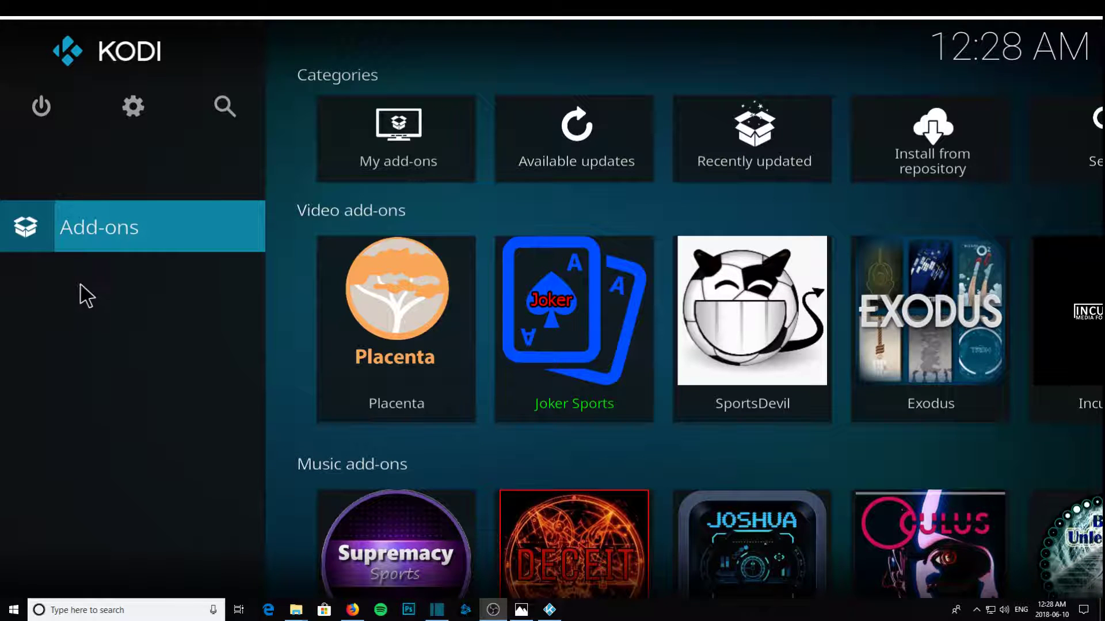
- Look through the installed video add-ons, and return to the home screen
{"action": "left_click", "coordinate": [96, 231]}
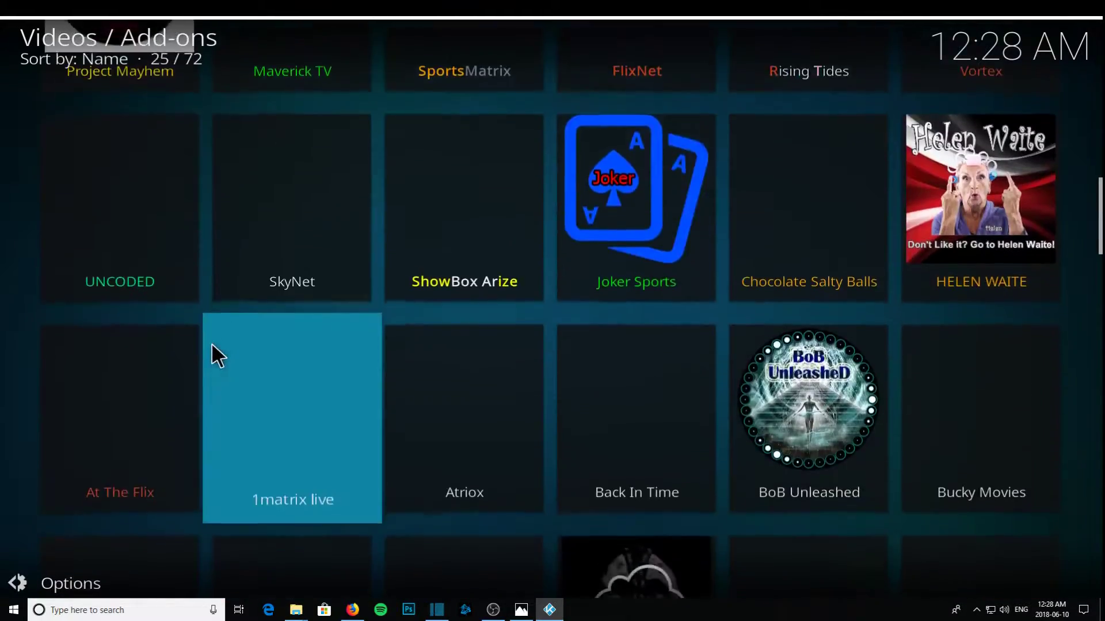
{"action": "scroll", "coordinate": [212, 343], "scroll_direction": "down", "scroll_amount": 8}
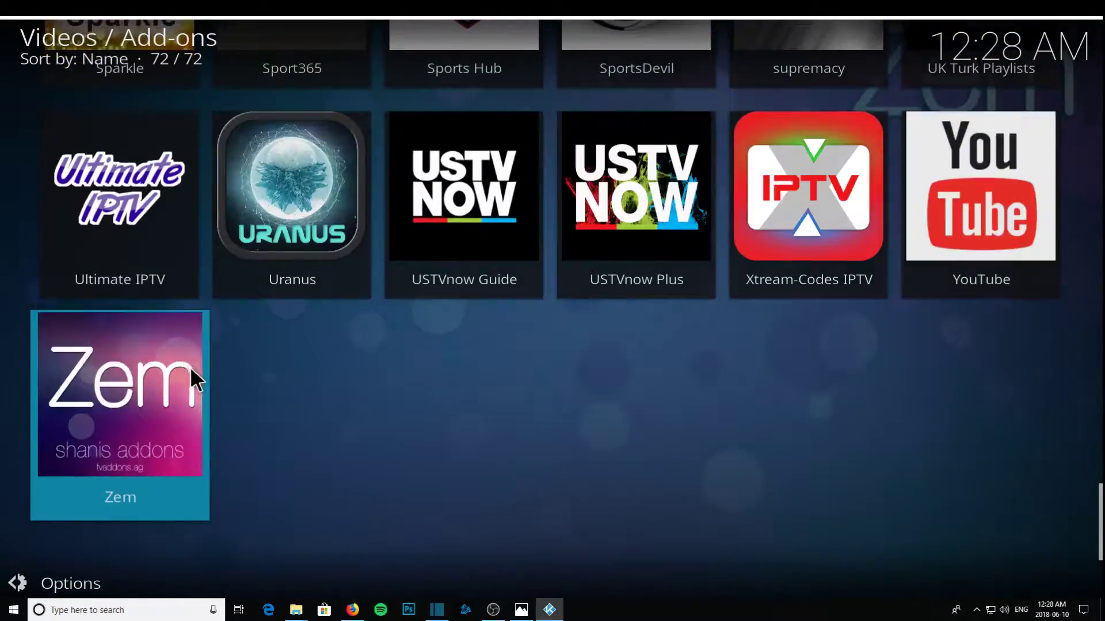
{"action": "scroll", "coordinate": [191, 372], "scroll_direction": "up", "scroll_amount": 9}
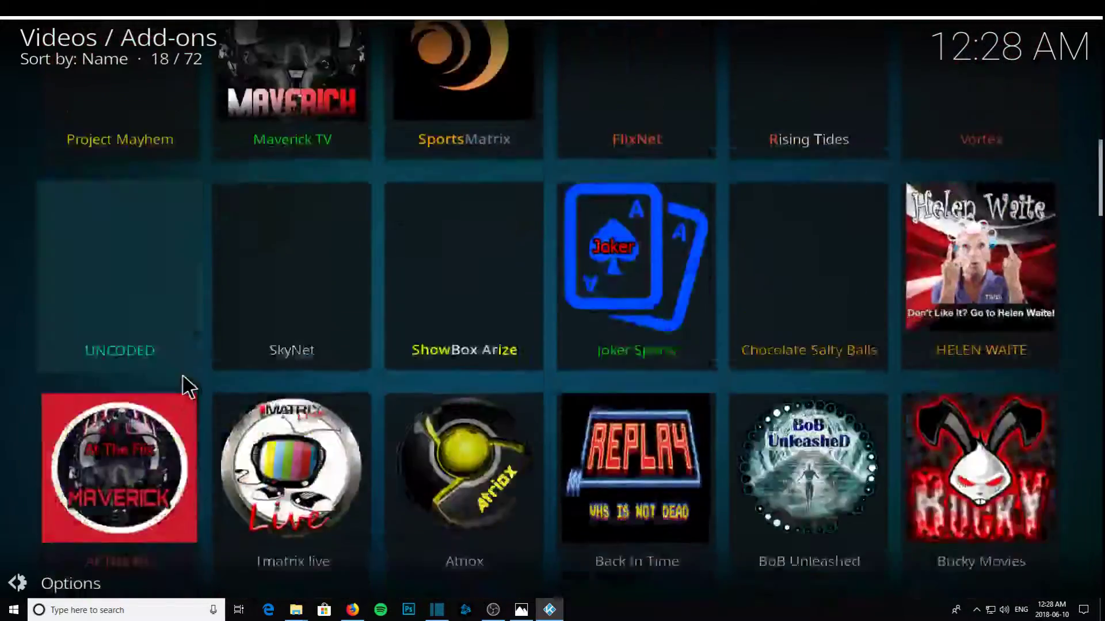
{"action": "scroll", "coordinate": [182, 379], "scroll_direction": "up", "scroll_amount": 2}
{"action": "left_click", "coordinate": [181, 382]}
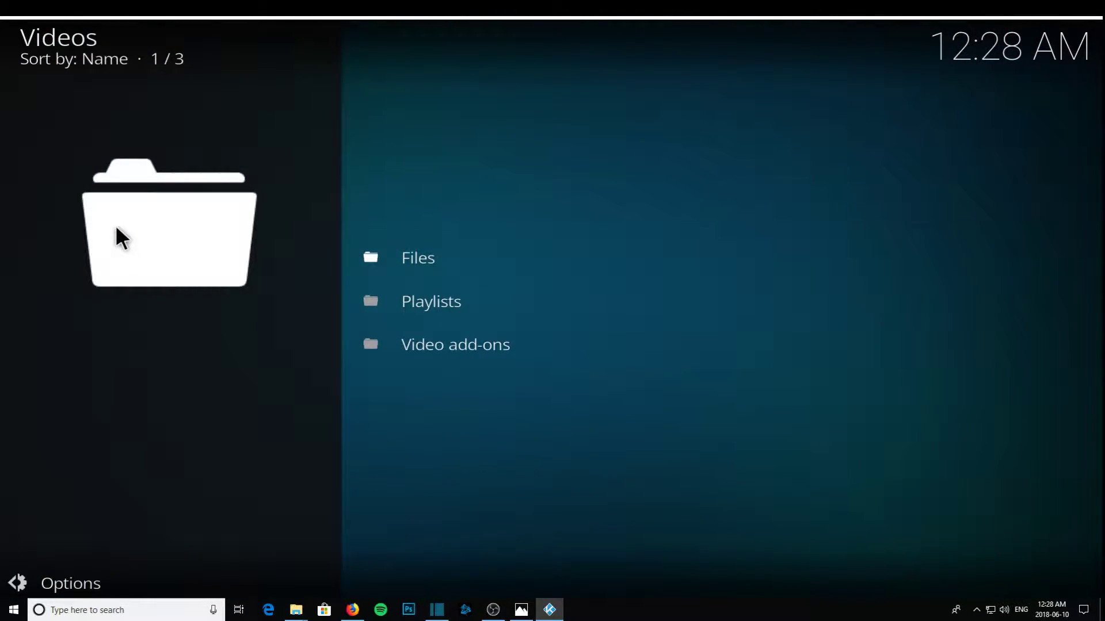
{"action": "key", "text": "BackSpace"}
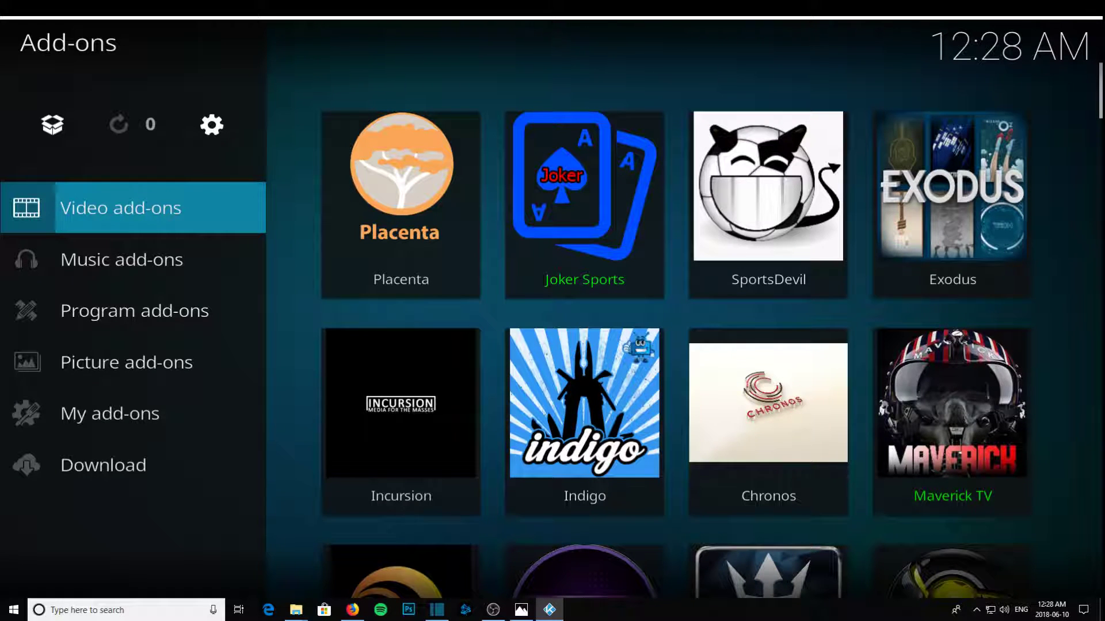
{"action": "key", "text": "Escape"}
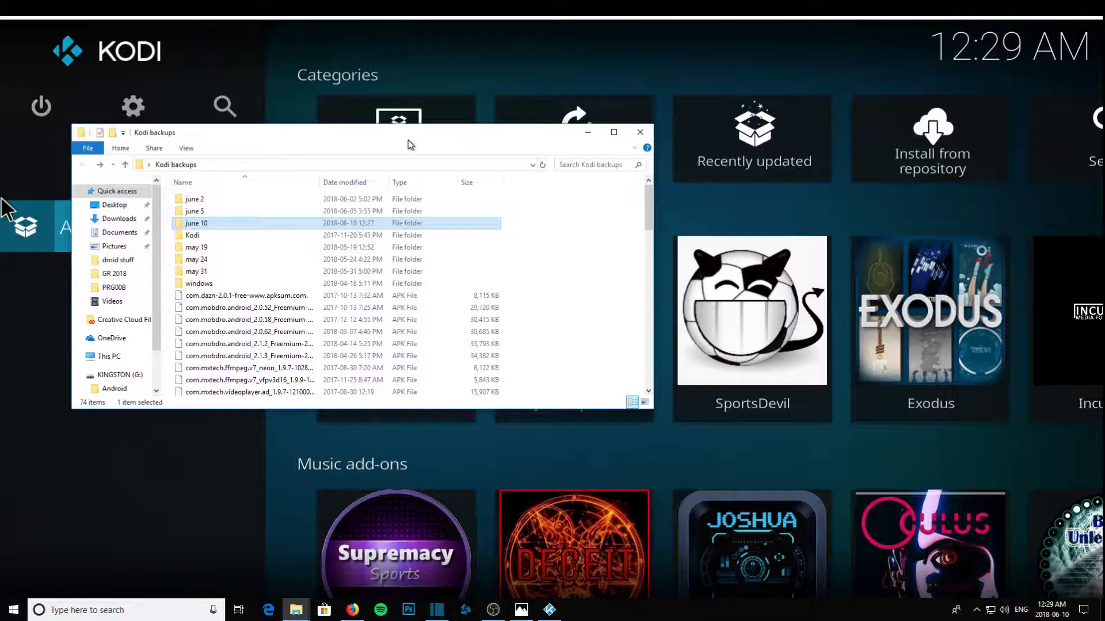
- In File Explorer, open the june 10 folder in Kodi backups and the Kodi Backup folder on KINGSTON (G:), and reposition both windows
{"action": "double_click", "coordinate": [203, 226]}
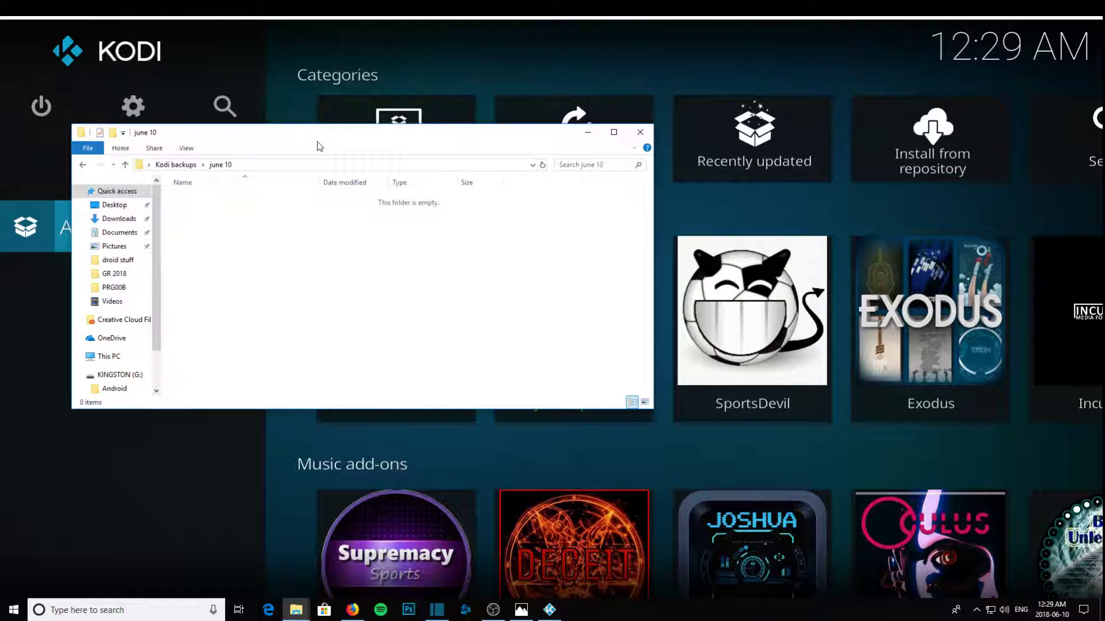
{"action": "left_click_drag", "start_coordinate": [315, 136], "coordinate": [308, 171]}
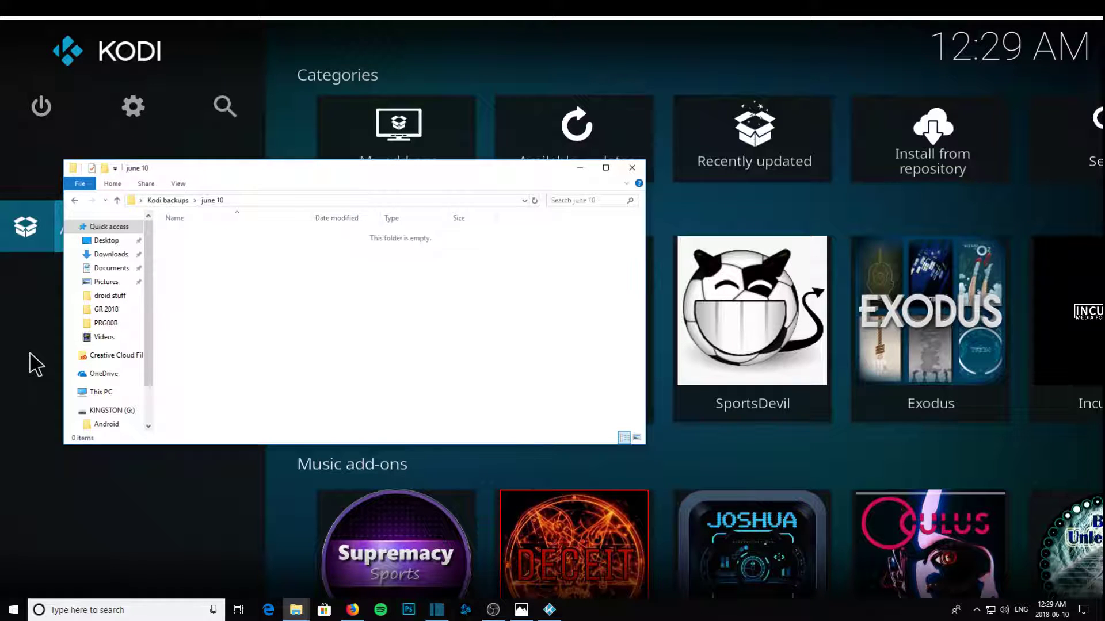
{"action": "key", "text": "alt+Tab"}
{"action": "left_click_drag", "start_coordinate": [432, 74], "coordinate": [614, 82]}
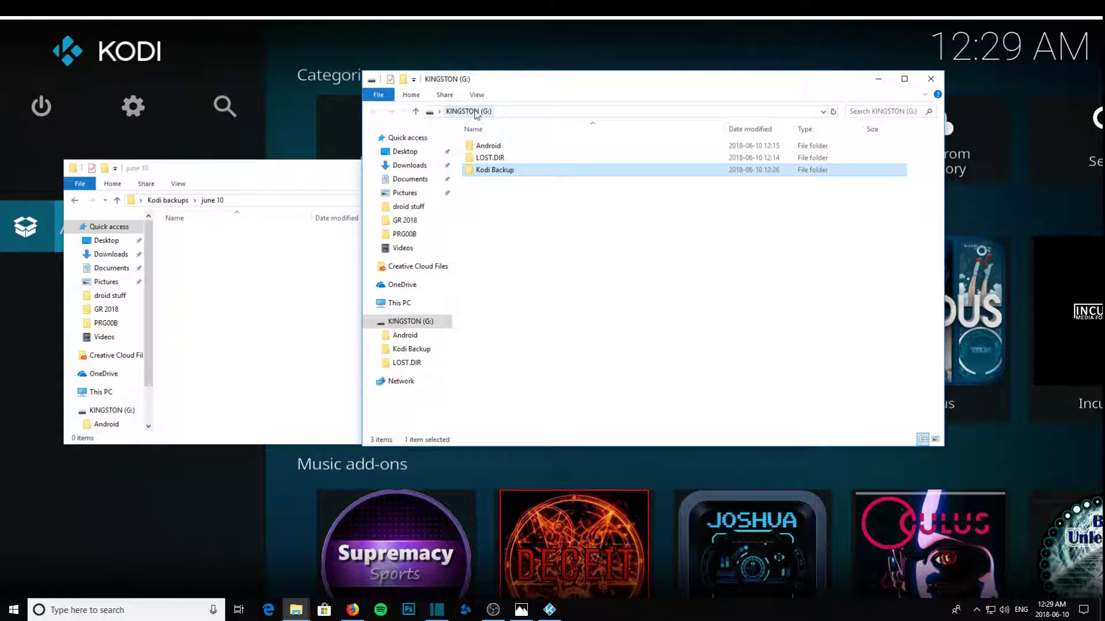
{"action": "double_click", "coordinate": [496, 174]}
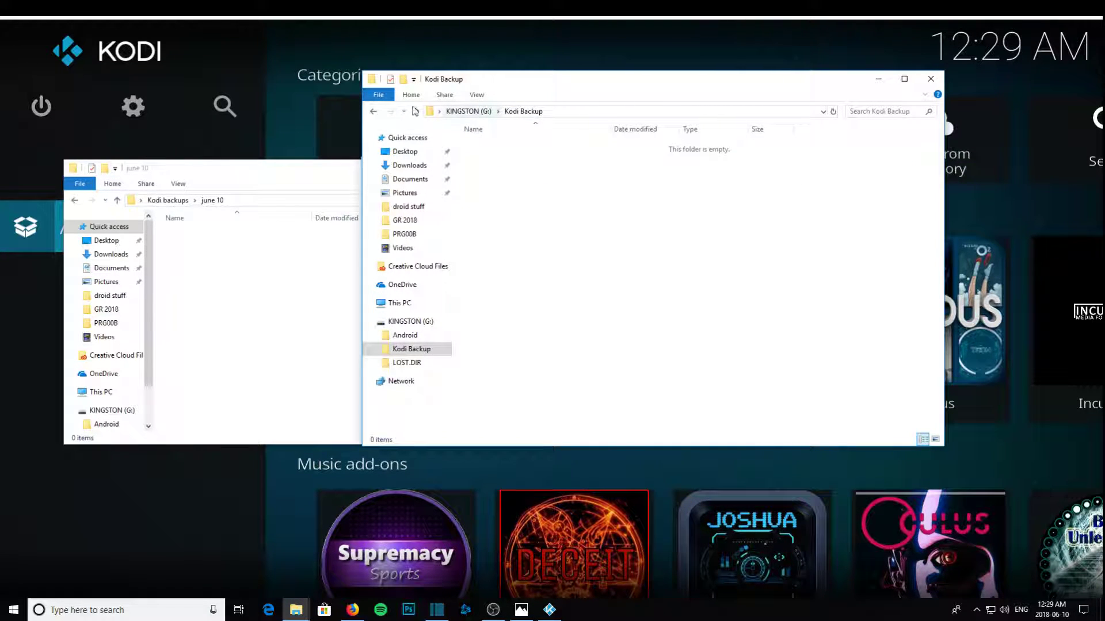
{"action": "left_click_drag", "start_coordinate": [661, 87], "coordinate": [770, 218]}
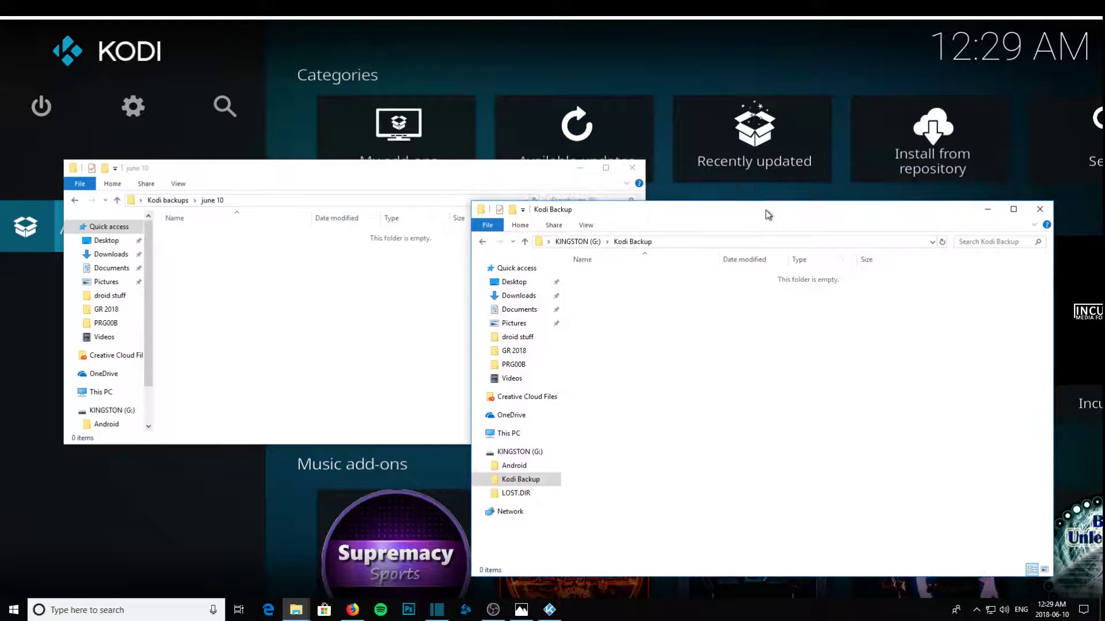
- Switch back to Kodi and open the Kodi Add-on repository from the repositories available for installing add-ons
{"action": "left_click", "coordinate": [118, 517]}
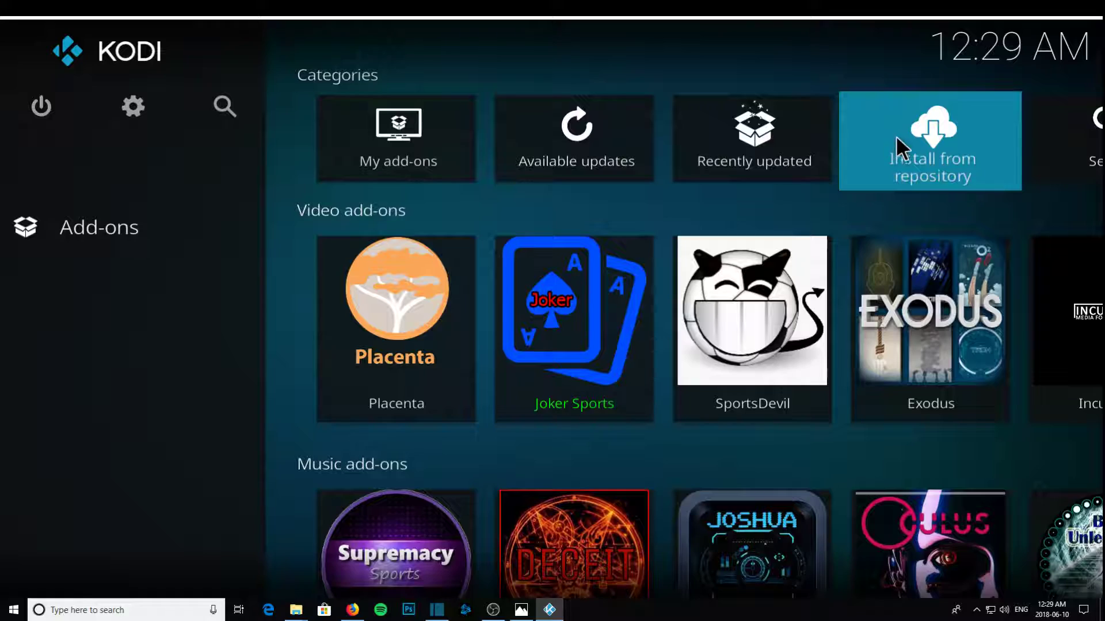
{"action": "left_click", "coordinate": [919, 160]}
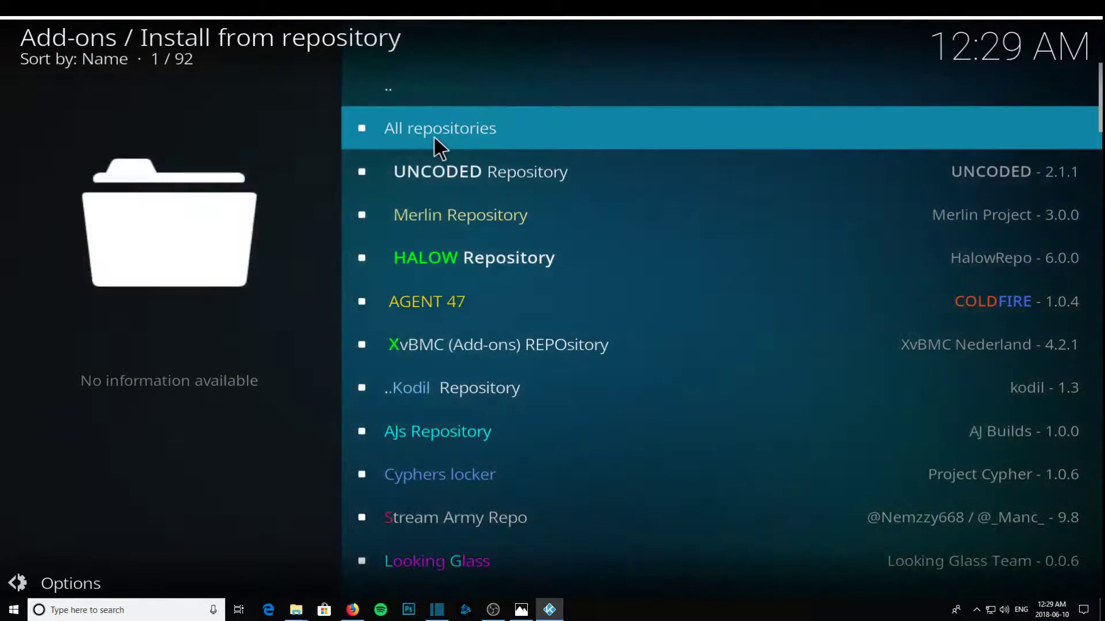
{"action": "scroll", "coordinate": [526, 460], "scroll_direction": "down", "scroll_amount": 10}
{"action": "scroll", "coordinate": [523, 453], "scroll_direction": "down", "scroll_amount": 20}
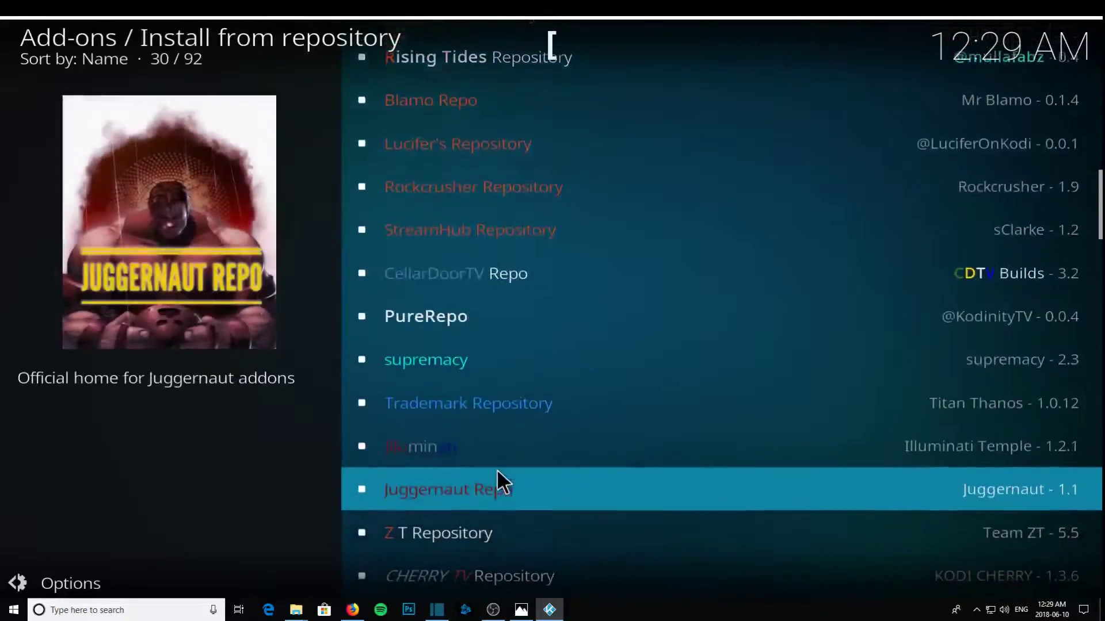
{"action": "scroll", "coordinate": [494, 475], "scroll_direction": "down", "scroll_amount": 17}
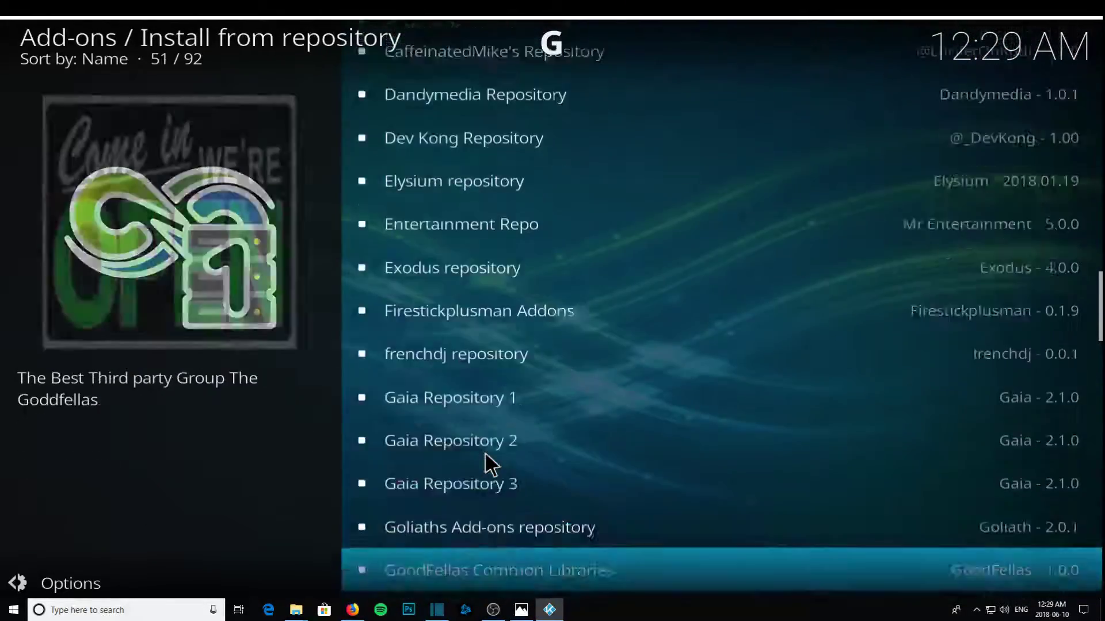
{"action": "scroll", "coordinate": [485, 460], "scroll_direction": "down", "scroll_amount": 14}
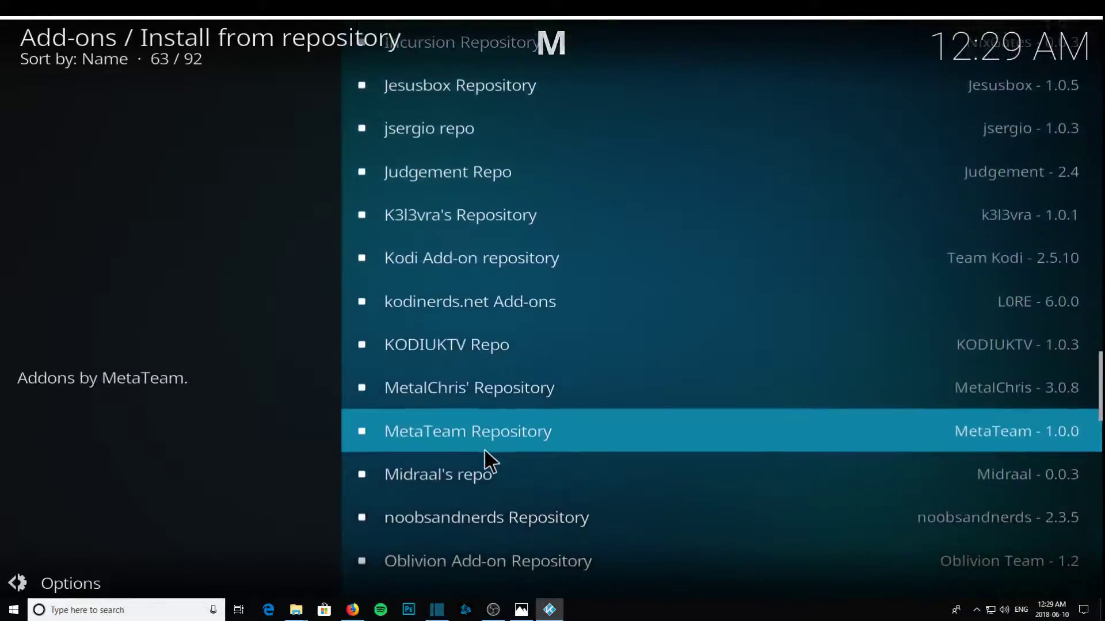
{"action": "scroll", "coordinate": [482, 447], "scroll_direction": "down", "scroll_amount": 6}
{"action": "scroll", "coordinate": [484, 447], "scroll_direction": "up", "scroll_amount": 11}
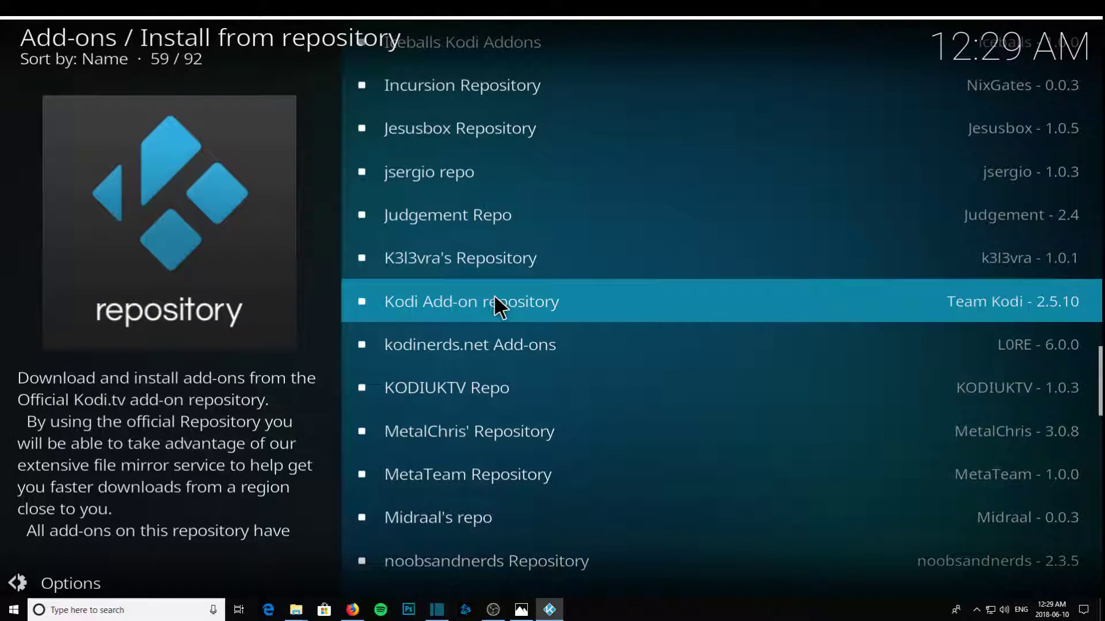
{"action": "left_click", "coordinate": [498, 303]}
- Open the details page of the Backup add-on among the repository's program add-ons
{"action": "scroll", "coordinate": [479, 409], "scroll_direction": "down", "scroll_amount": 3}
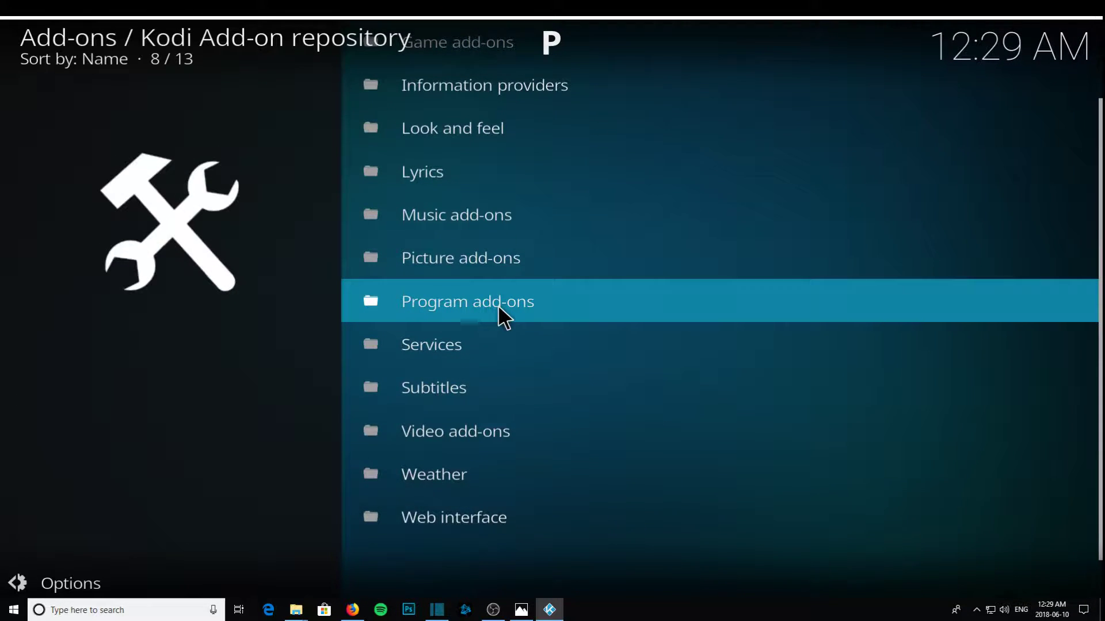
{"action": "left_click", "coordinate": [498, 305]}
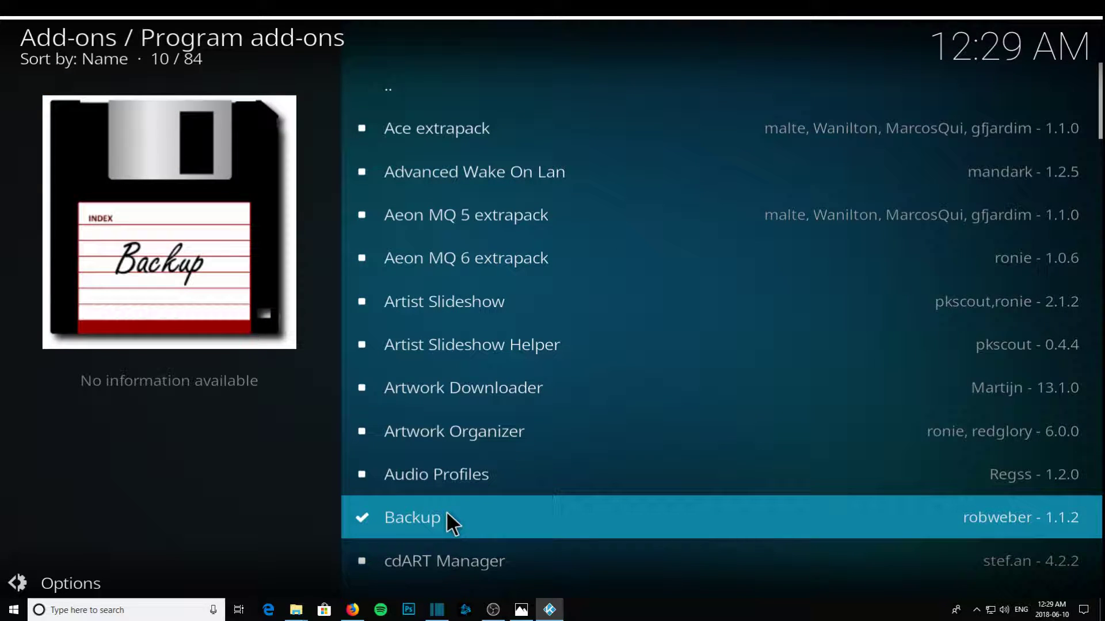
{"action": "left_click", "coordinate": [477, 518]}
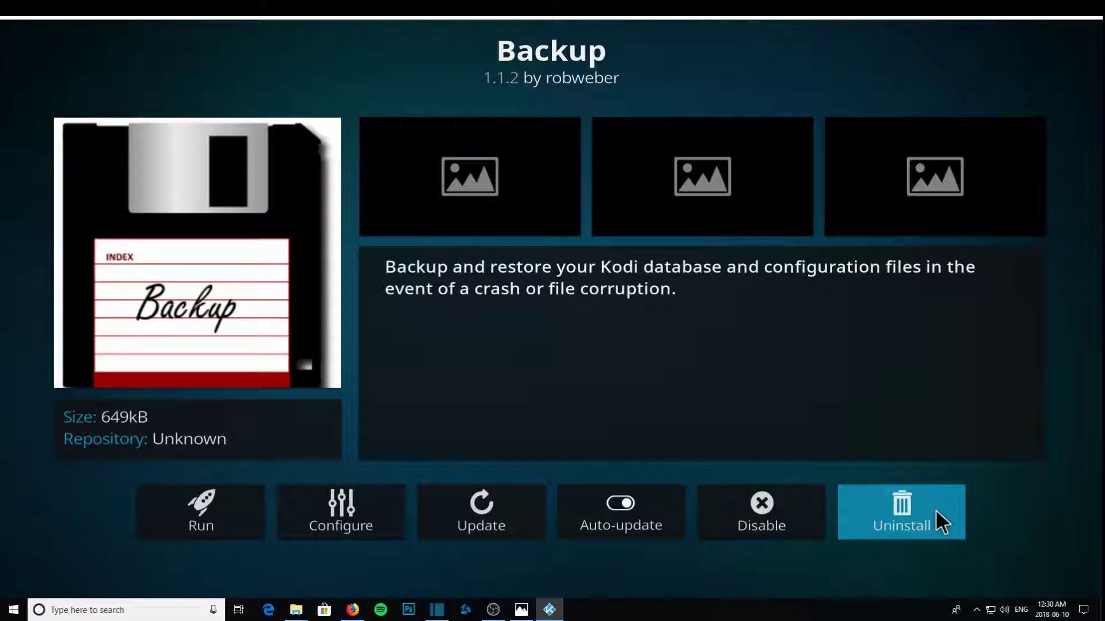
- Leave the repository, launch Backup from the installed program add-ons and open its settings
{"action": "right_click", "coordinate": [504, 208]}
{"action": "right_click", "coordinate": [241, 112]}
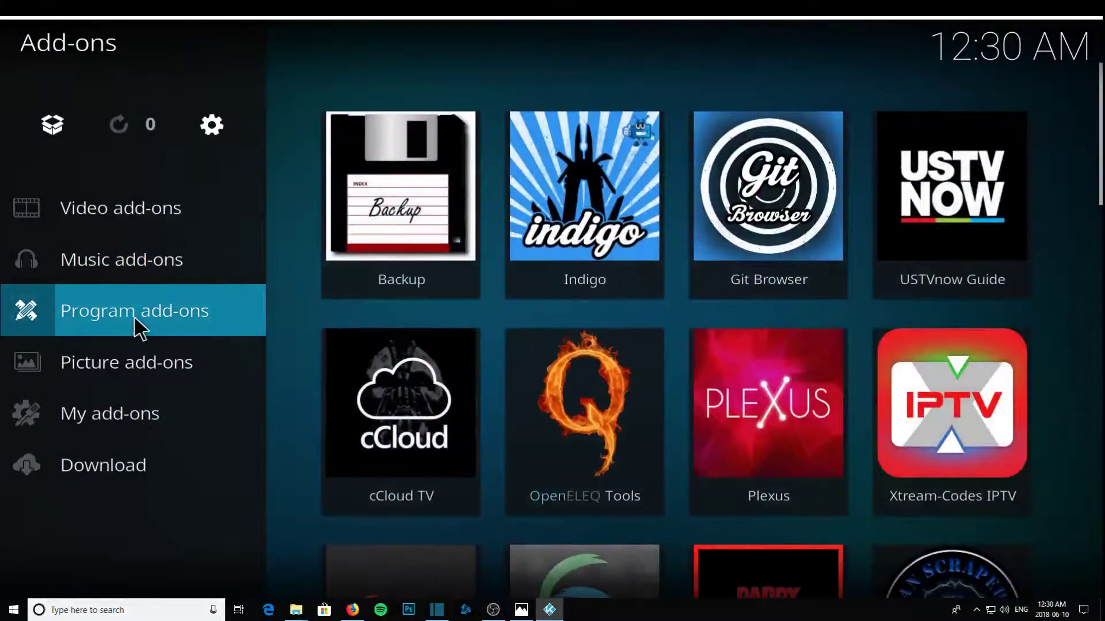
{"action": "left_click", "coordinate": [136, 327]}
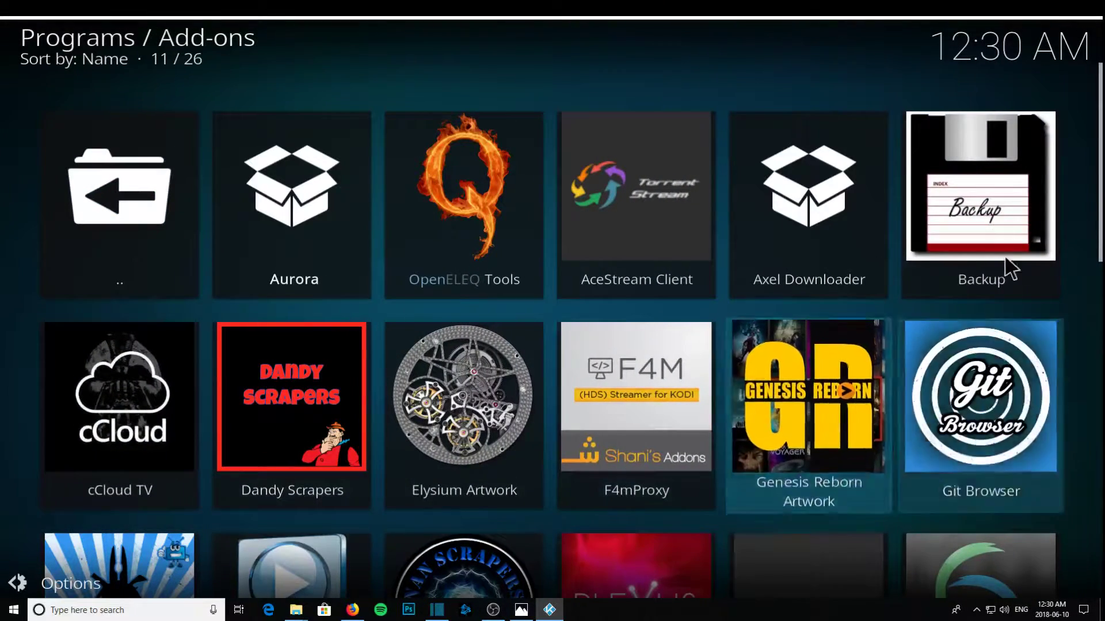
{"action": "left_click", "coordinate": [1019, 210]}
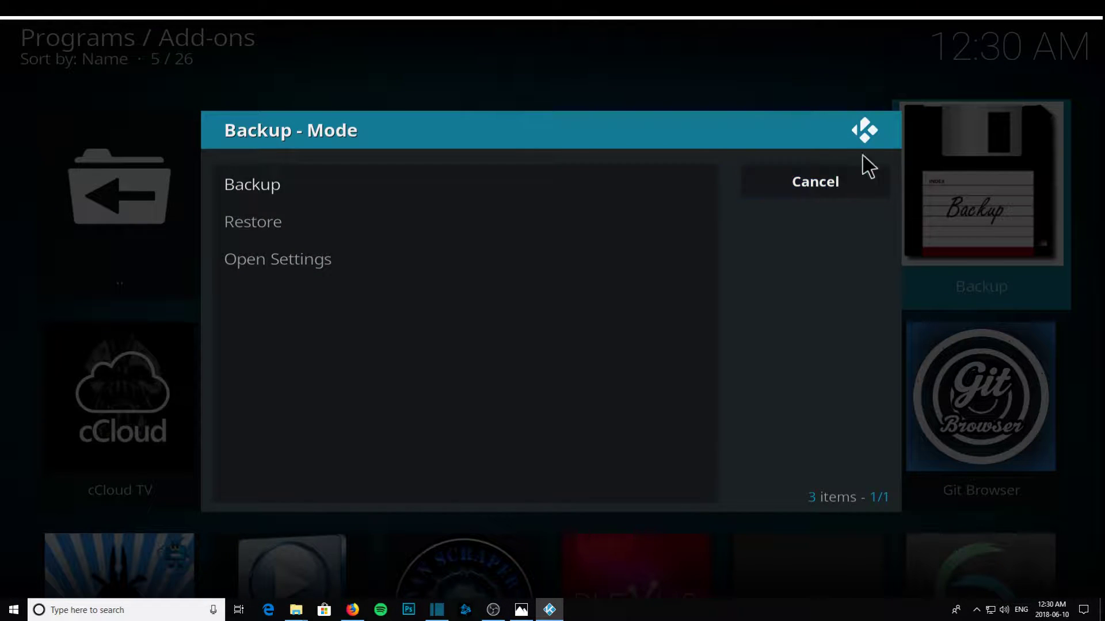
{"action": "left_click", "coordinate": [249, 264]}
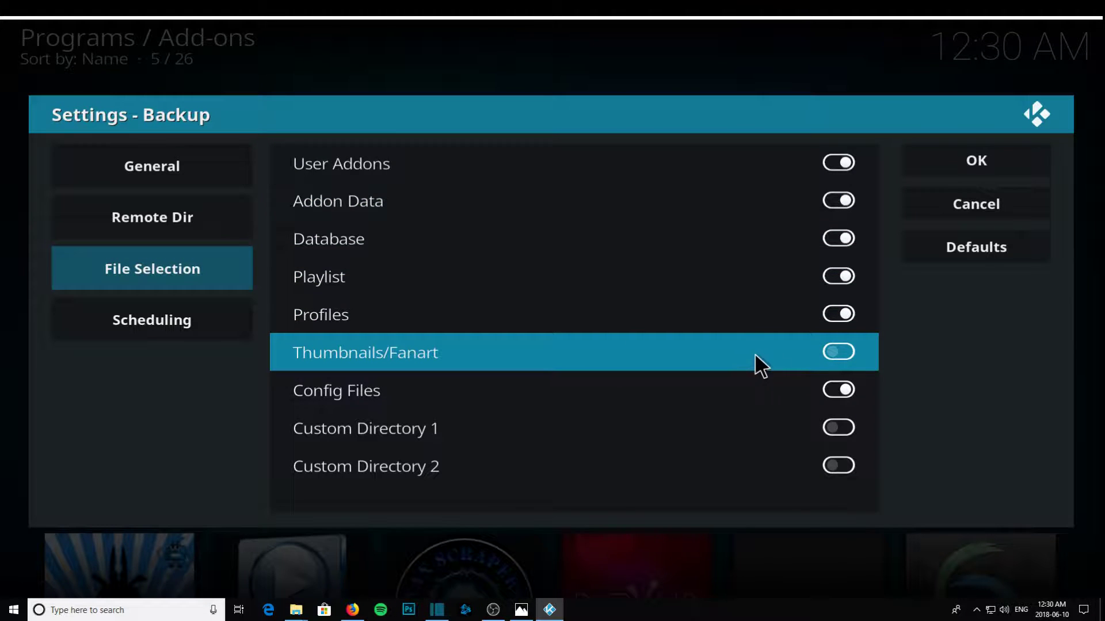
- Set Backup's browse remote path to the june 10 folder inside Kodi backups and save the settings
{"action": "left_click", "coordinate": [189, 217]}
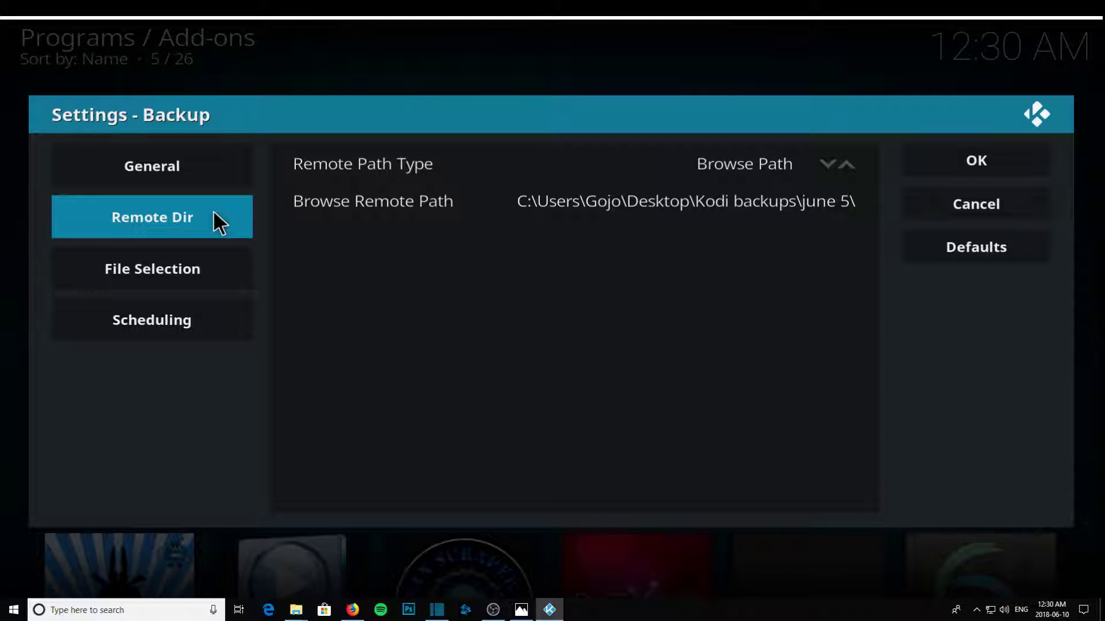
{"action": "left_click", "coordinate": [599, 202]}
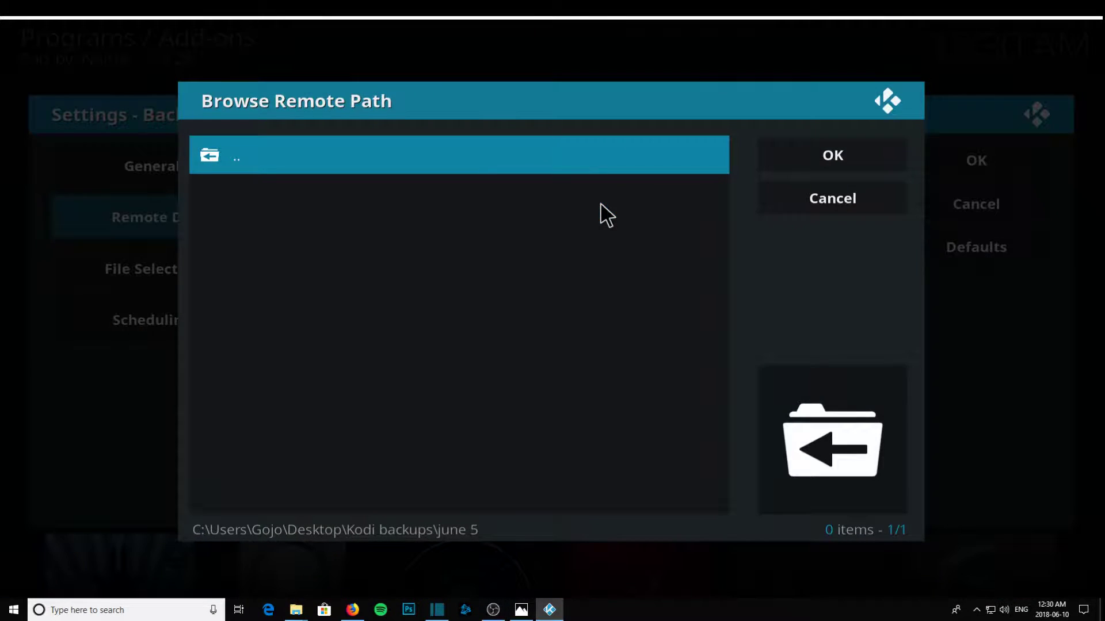
{"action": "left_click", "coordinate": [247, 155]}
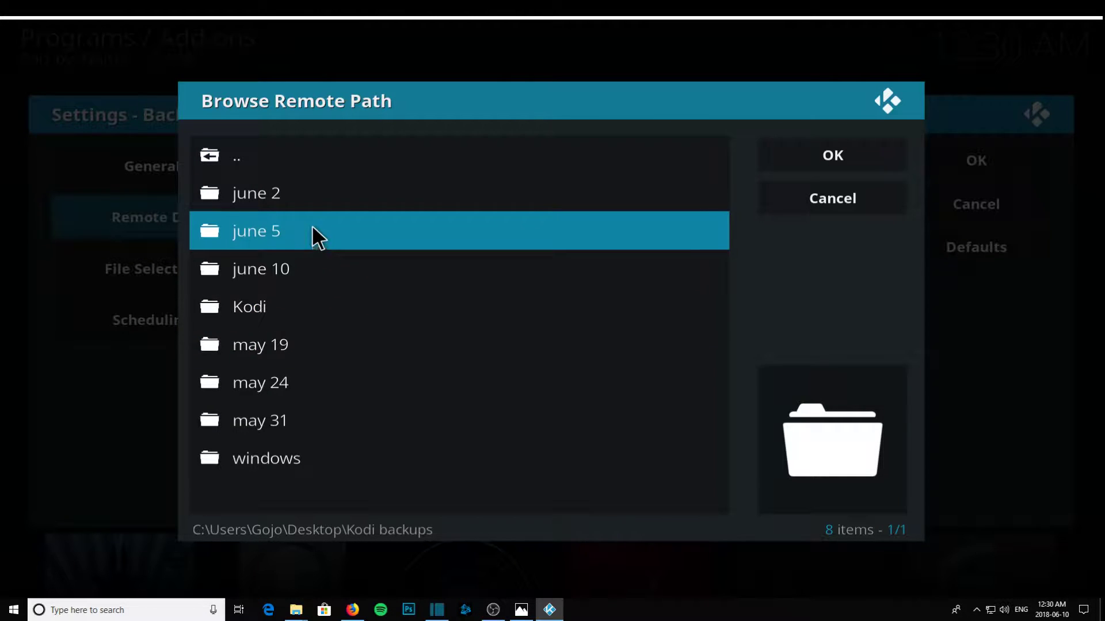
{"action": "left_click", "coordinate": [272, 275]}
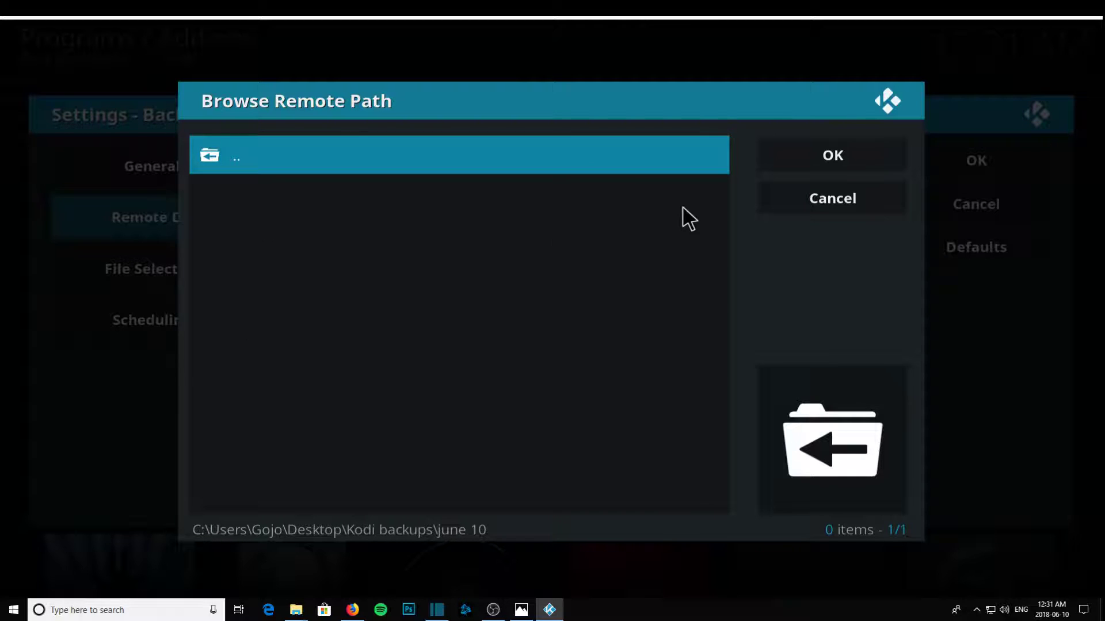
{"action": "left_click", "coordinate": [781, 157]}
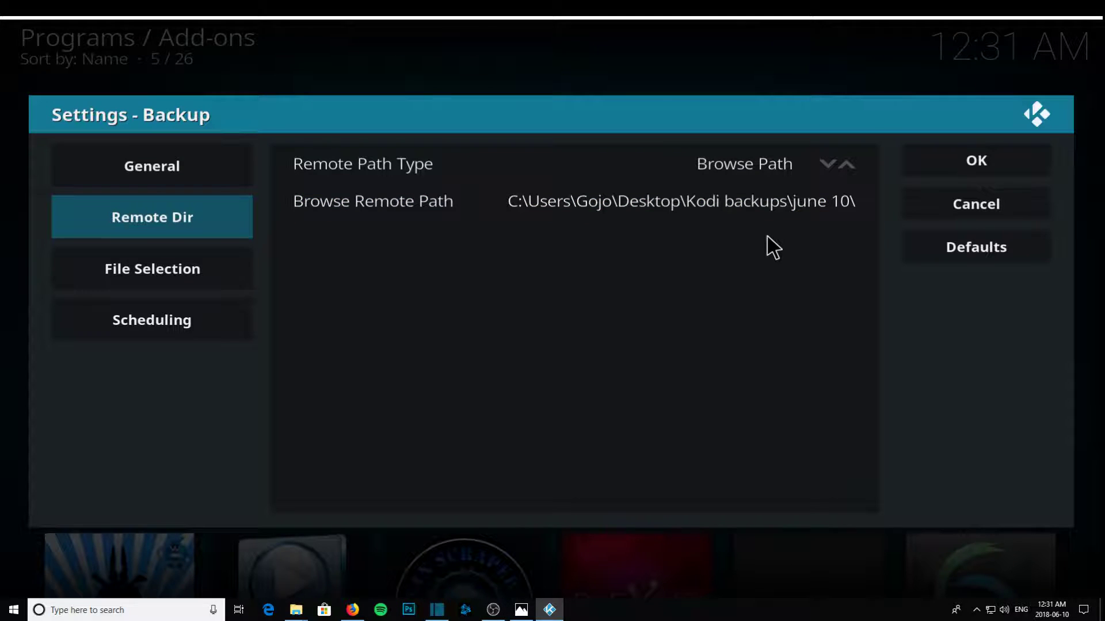
{"action": "left_click", "coordinate": [975, 154]}
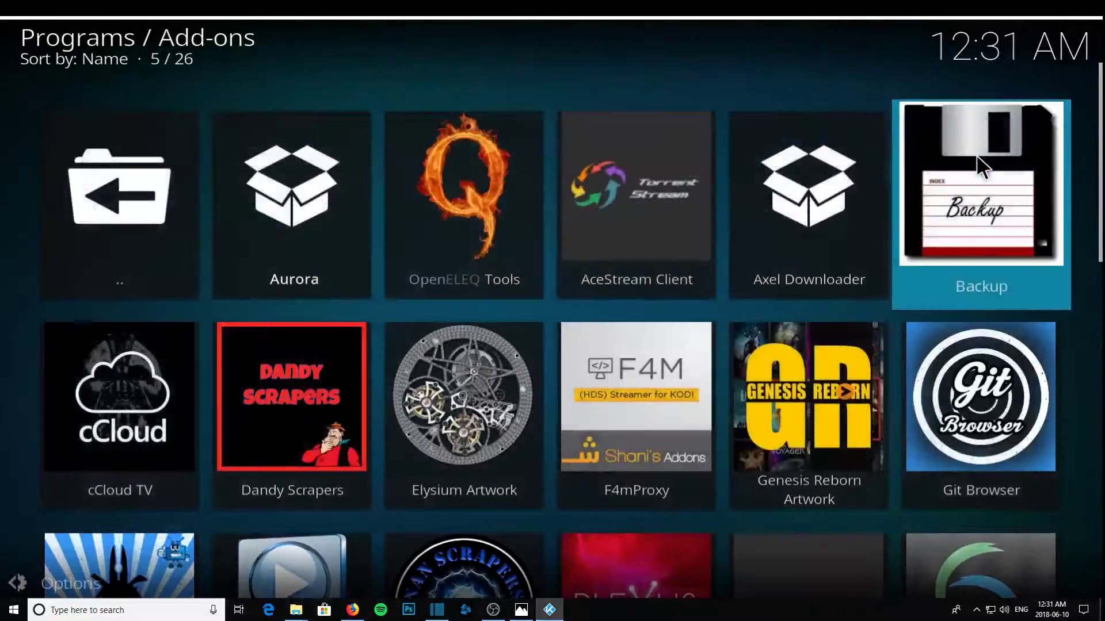
- Launch the Backup add-on again and run it in Backup mode
{"action": "left_click", "coordinate": [994, 204]}
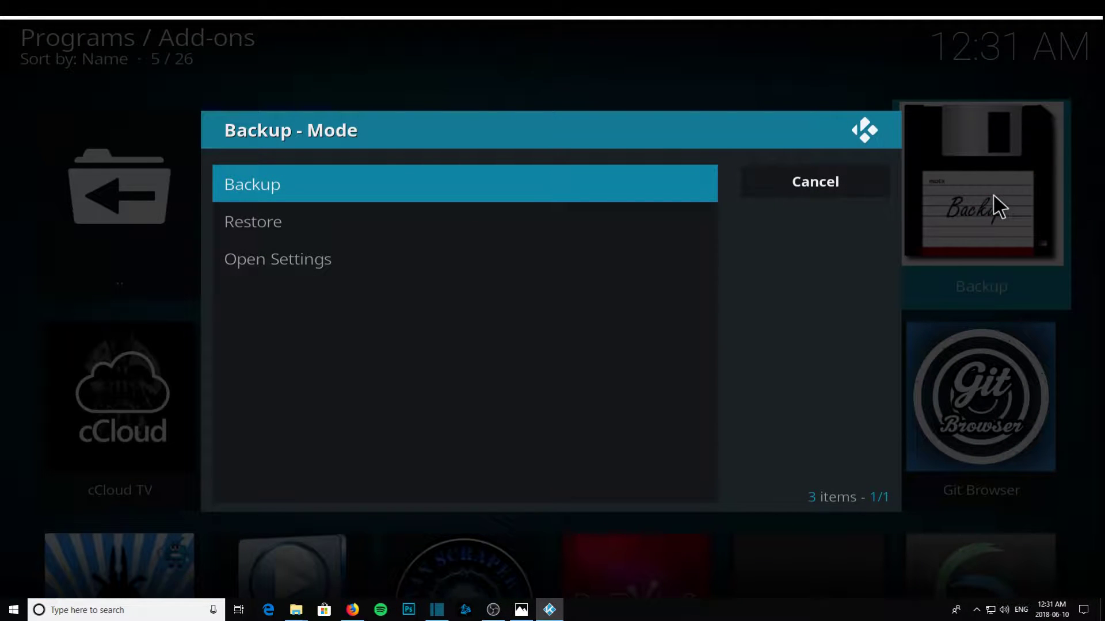
{"action": "left_click", "coordinate": [270, 182]}
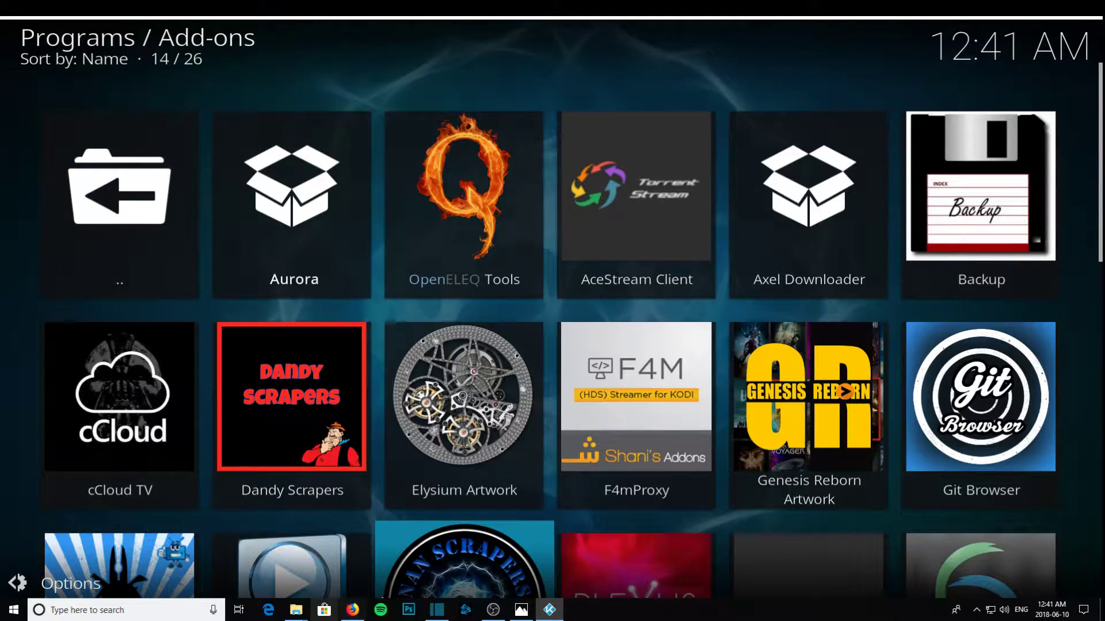
- Switch to the june 10 folder in File Explorer and check the backup archive stored there
{"action": "mouse_move", "coordinate": [296, 609]}
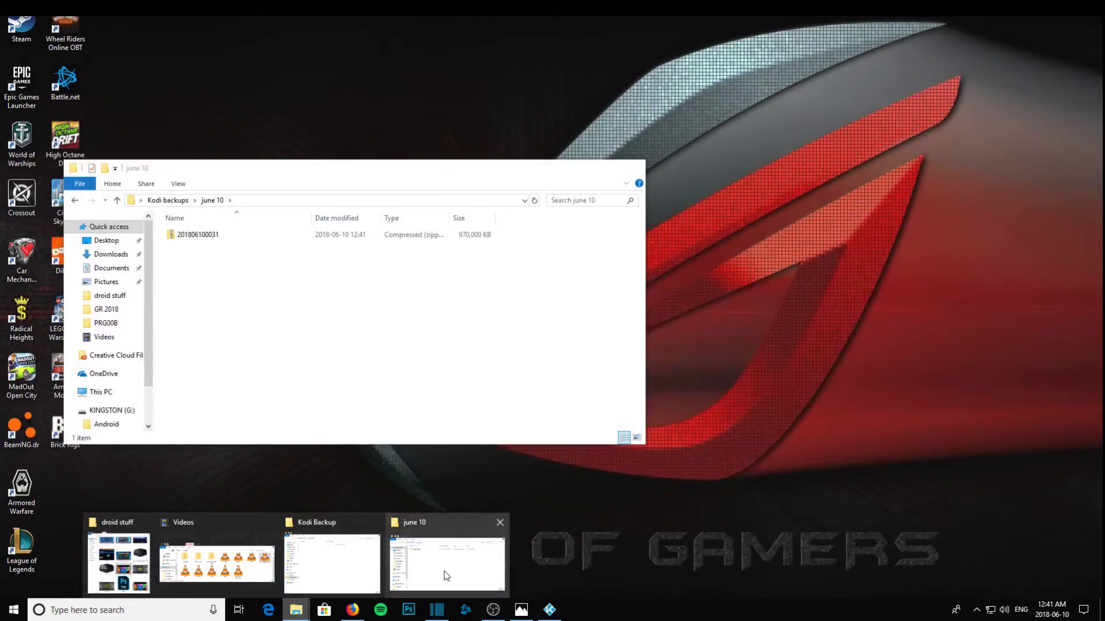
{"action": "left_click", "coordinate": [441, 573]}
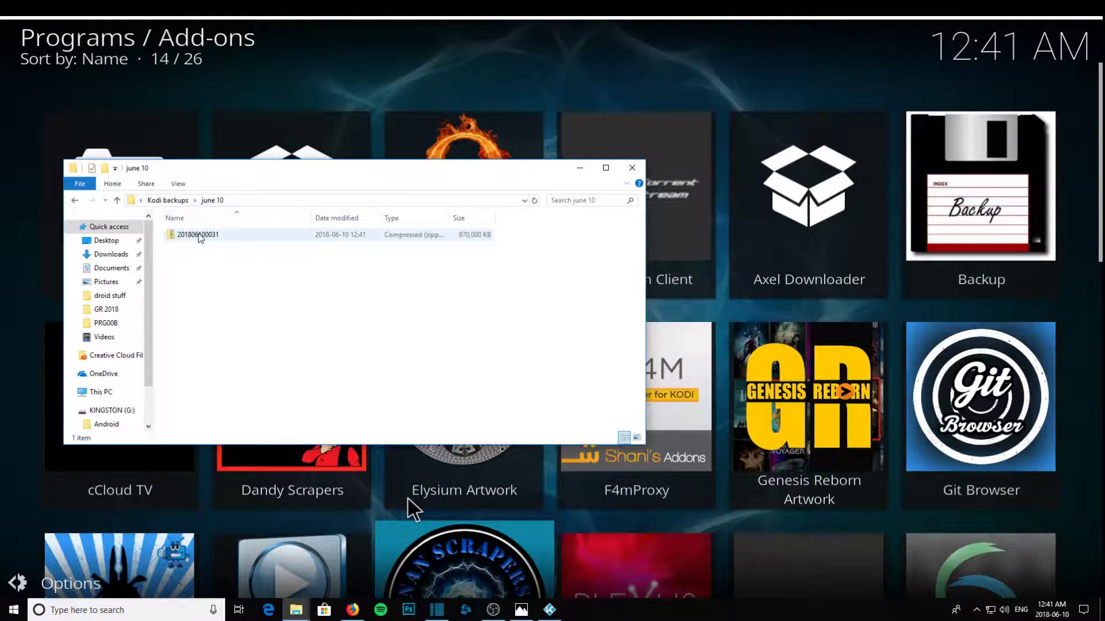
{"action": "mouse_move", "coordinate": [199, 237]}
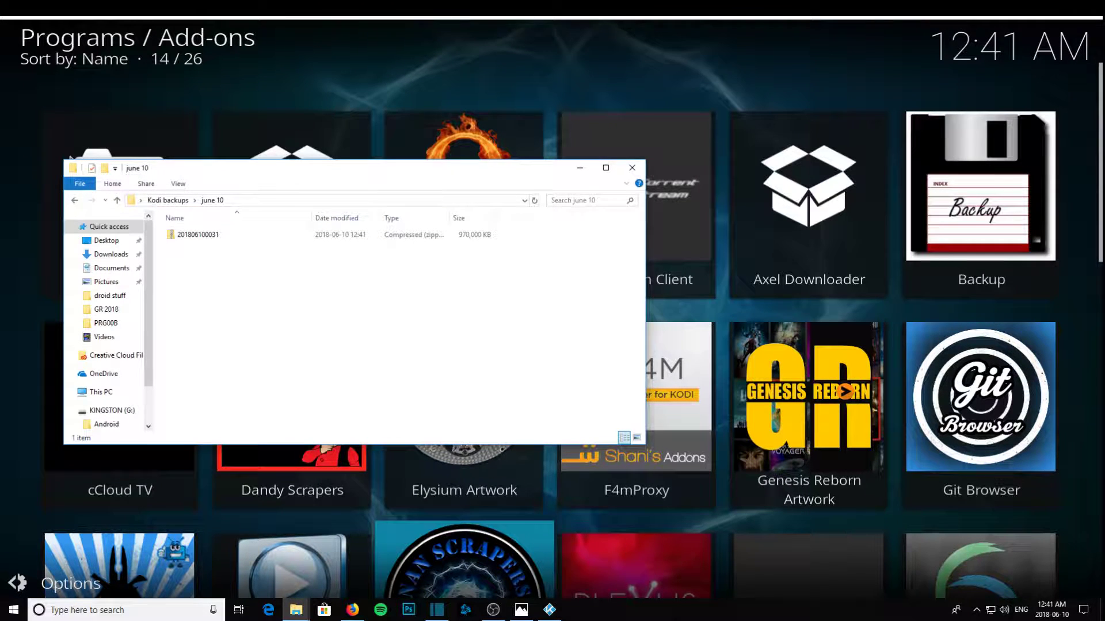
- Copy the june 10 folder from Kodi backups into the Kodi Backup folder on the KINGSTON (G:) drive
{"action": "left_click", "coordinate": [76, 201]}
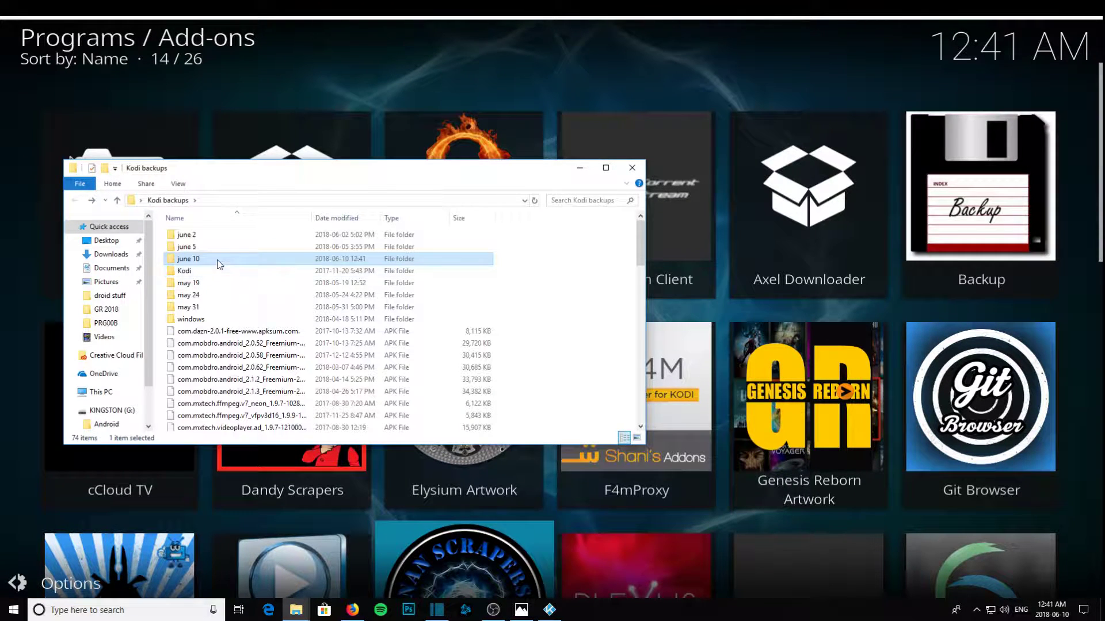
{"action": "left_click", "coordinate": [295, 610]}
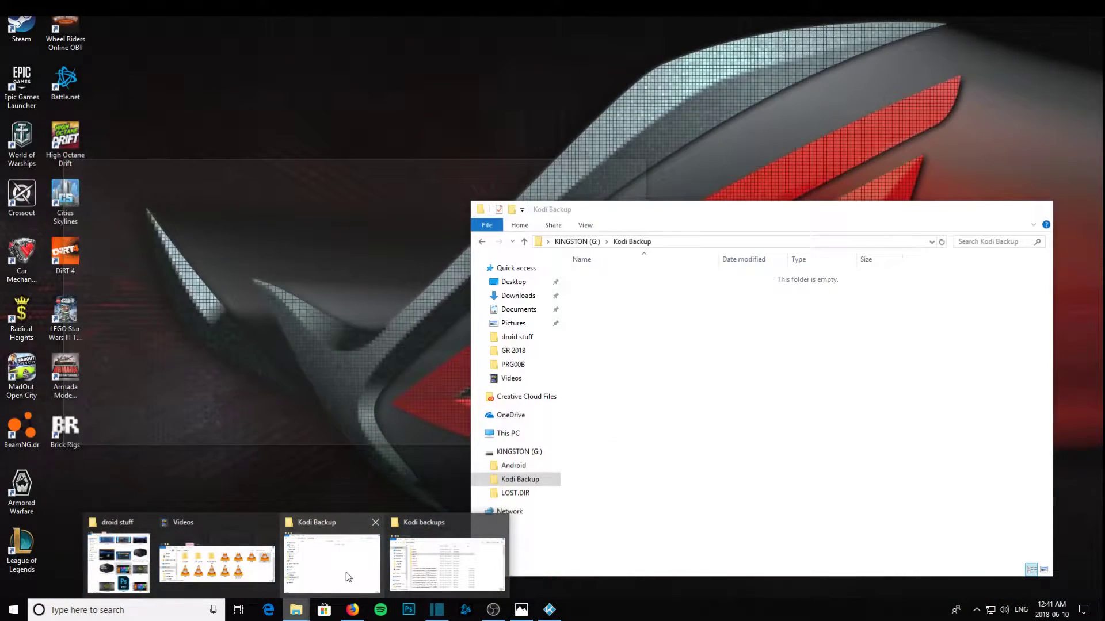
{"action": "left_click", "coordinate": [347, 577]}
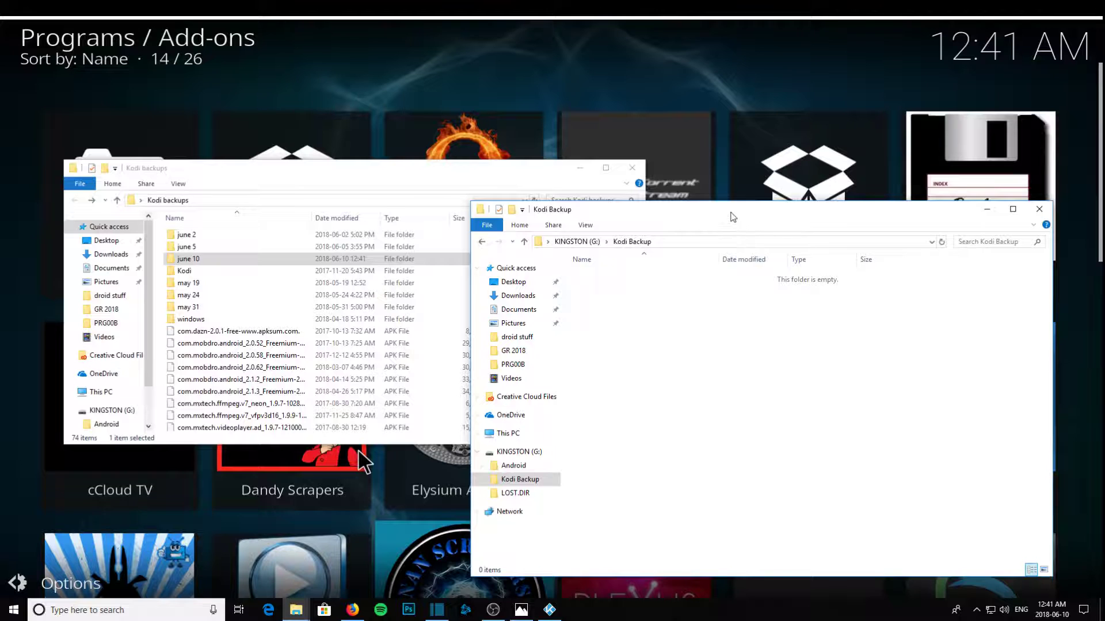
{"action": "left_click_drag", "start_coordinate": [734, 218], "coordinate": [746, 222]}
{"action": "left_click", "coordinate": [392, 175]}
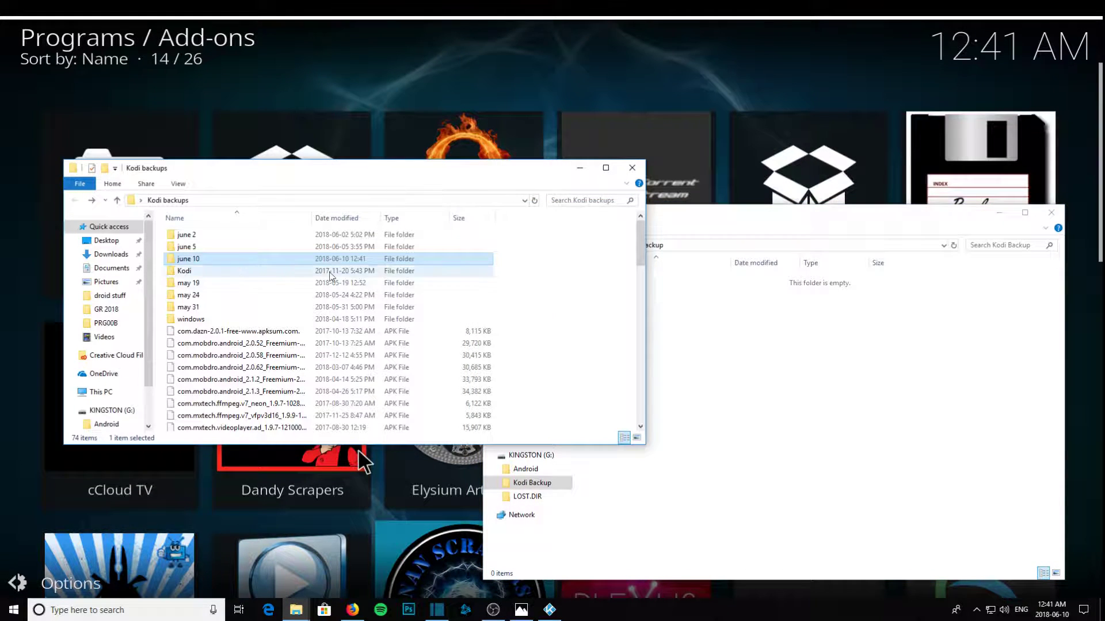
{"action": "left_click_drag", "start_coordinate": [202, 259], "coordinate": [792, 403]}
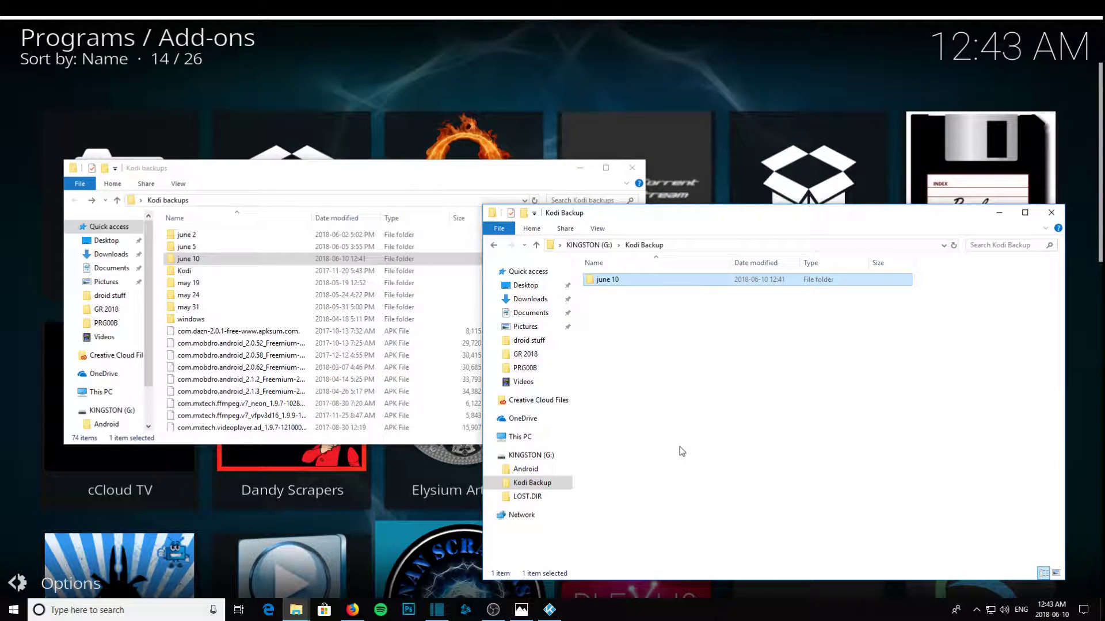
- Close the Kodi Backup folder window and safely eject the DataTraveler 2.0 USB drive
{"action": "left_click", "coordinate": [1051, 213]}
{"action": "left_click", "coordinate": [978, 616]}
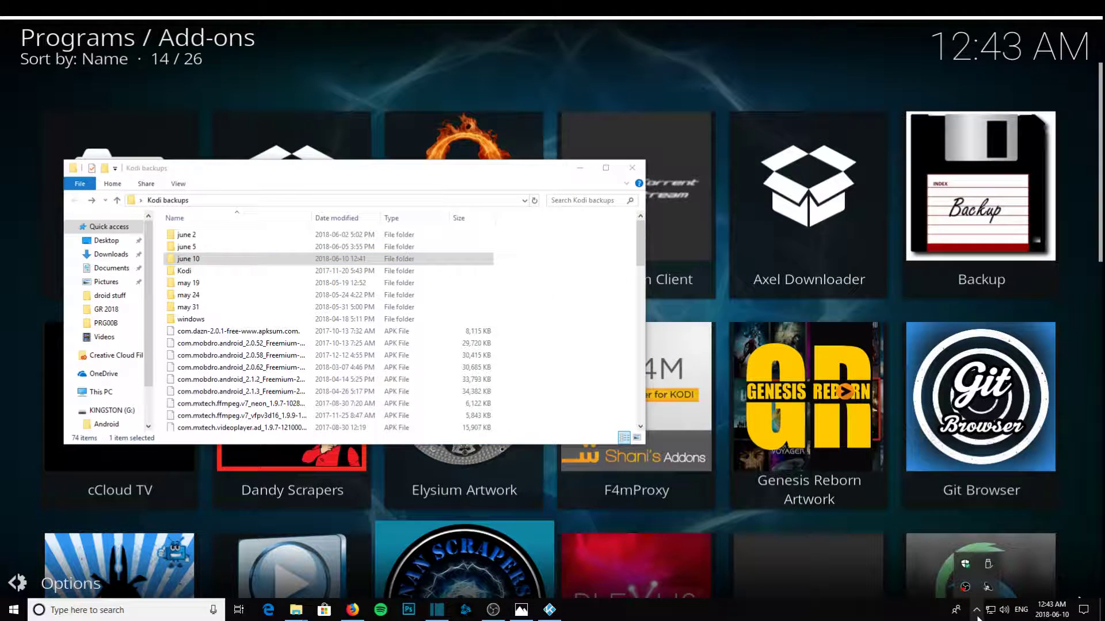
{"action": "left_click", "coordinate": [989, 565]}
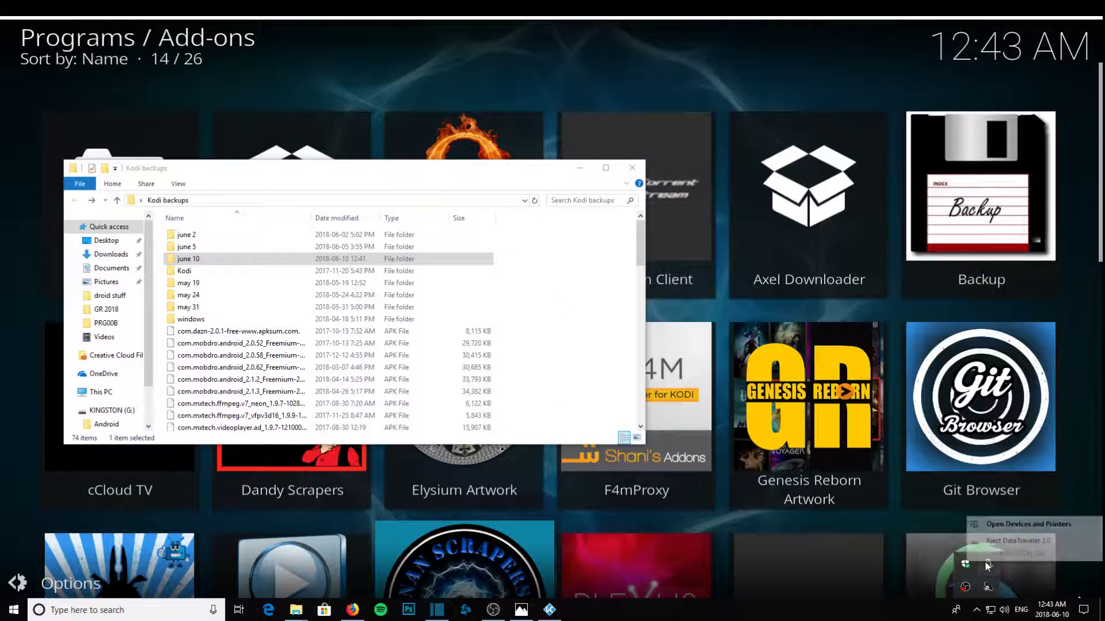
{"action": "left_click", "coordinate": [1011, 542]}
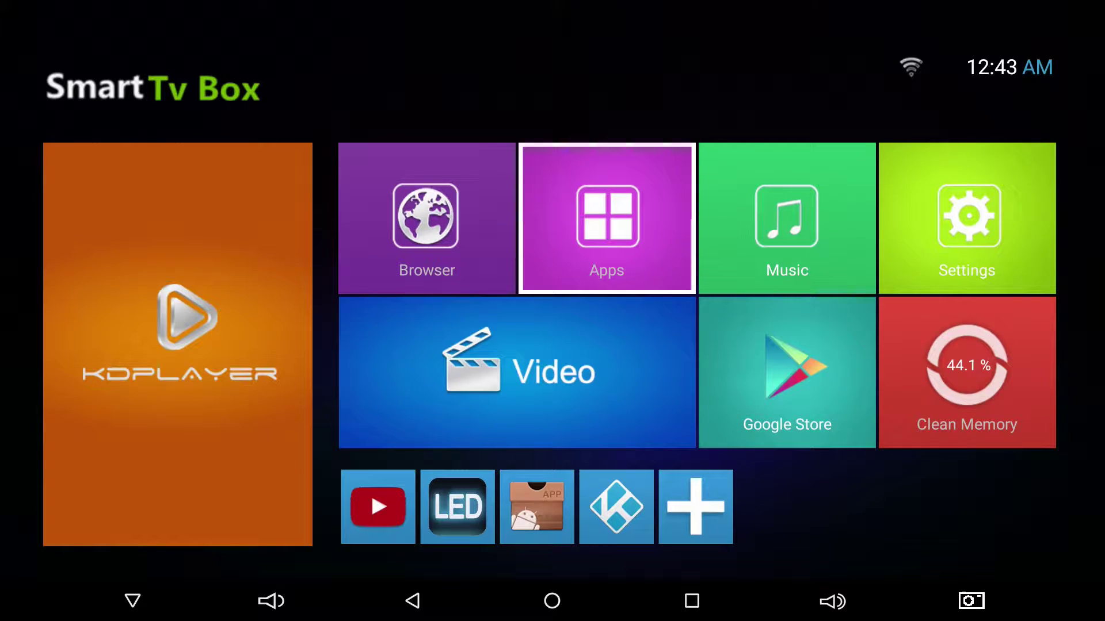
- Switch to Kodi on the TV box and open Install from repository in its add-ons section
{"action": "key", "text": "Escape"}
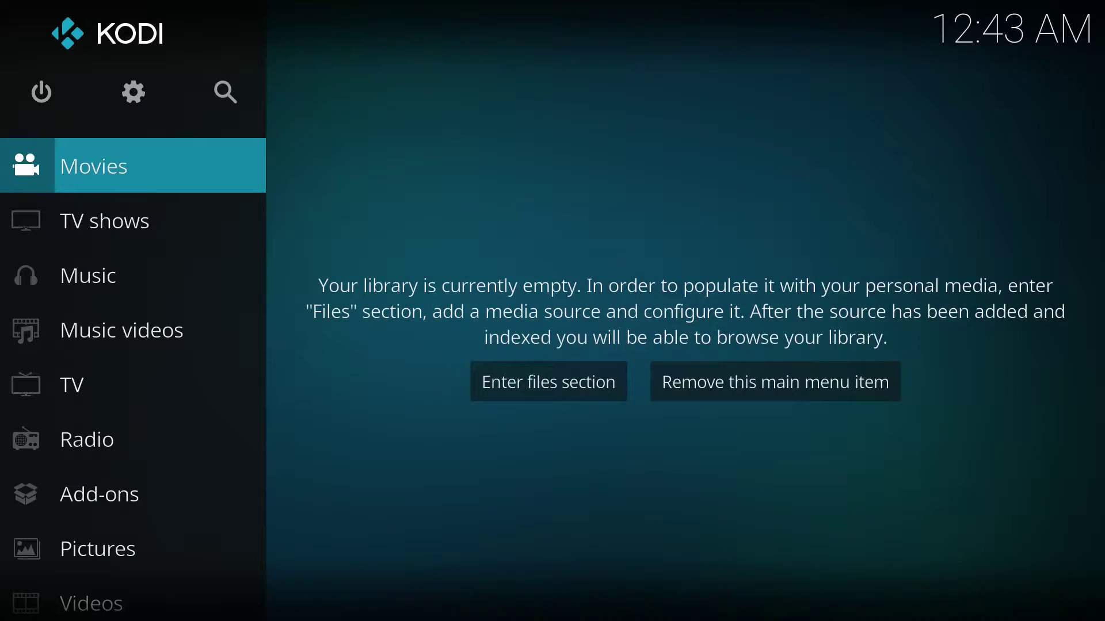
{"action": "key", "text": "Down"}
{"action": "key", "text": "Down"}
{"action": "key", "text": "Down"}
{"action": "key", "text": "Down"}
{"action": "key", "text": "Down"}
{"action": "key", "text": "Down"}
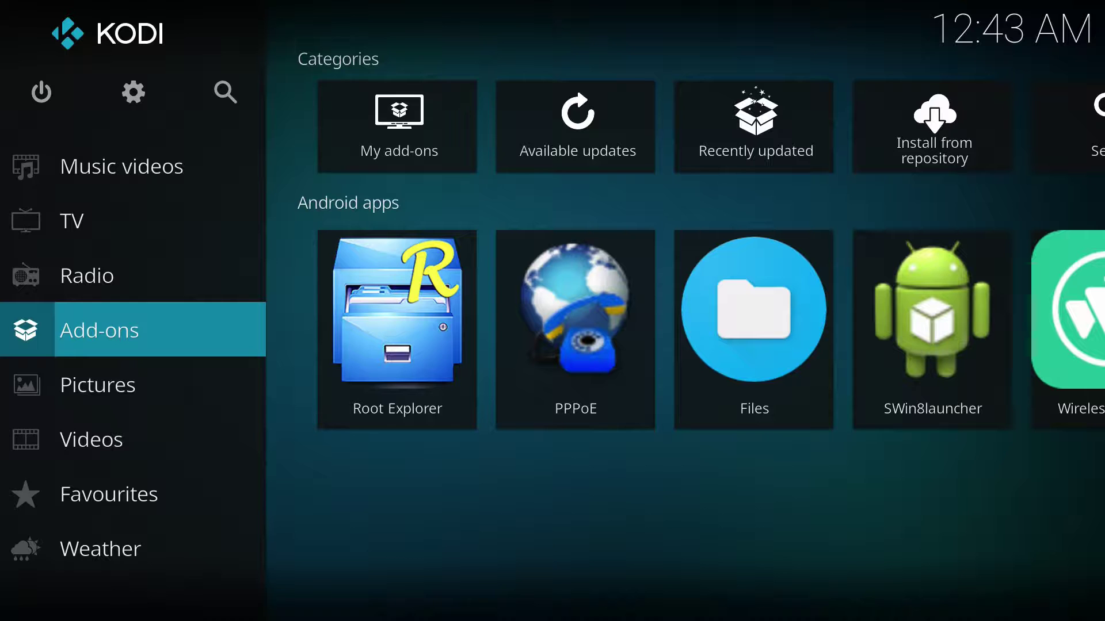
{"action": "key", "text": "Right"}
{"action": "key", "text": "Right"}
{"action": "key", "text": "Right"}
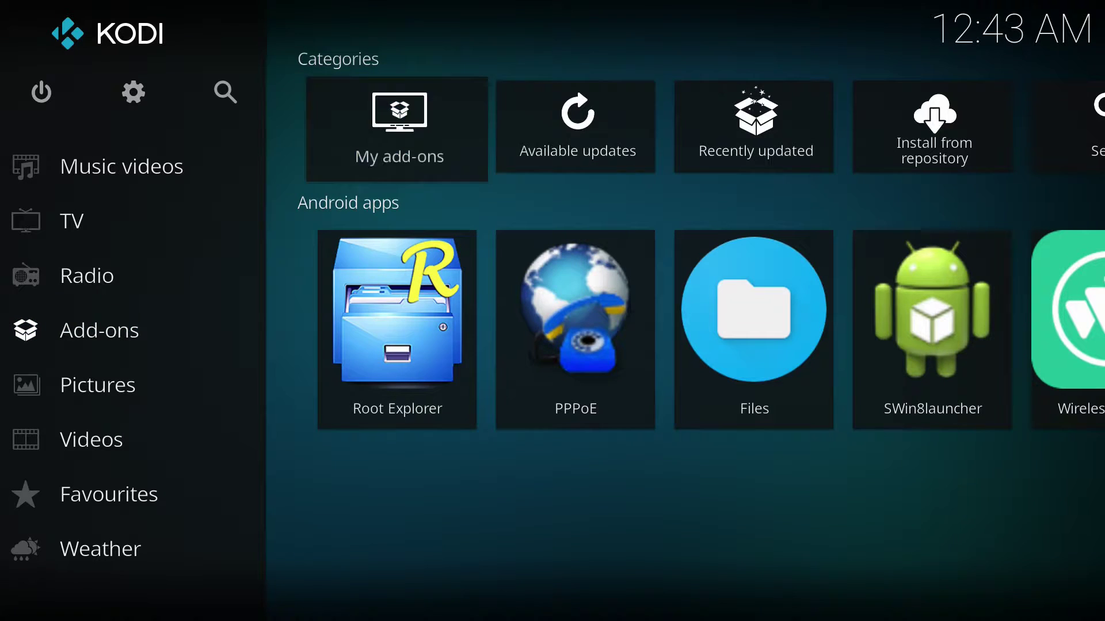
{"action": "key", "text": "Right"}
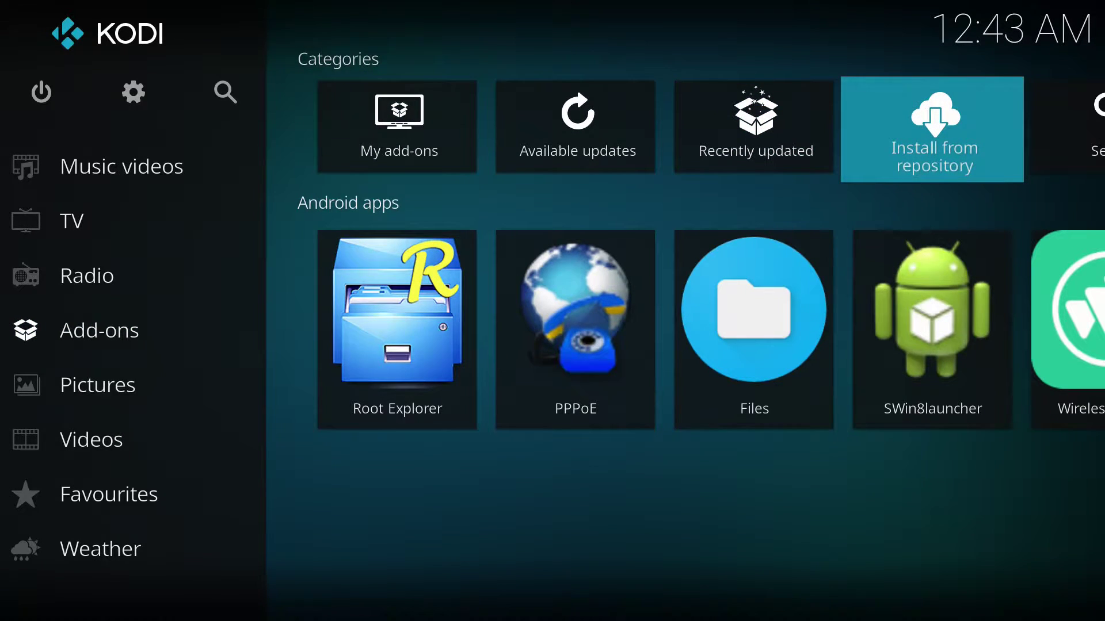
{"action": "key", "text": "Return"}
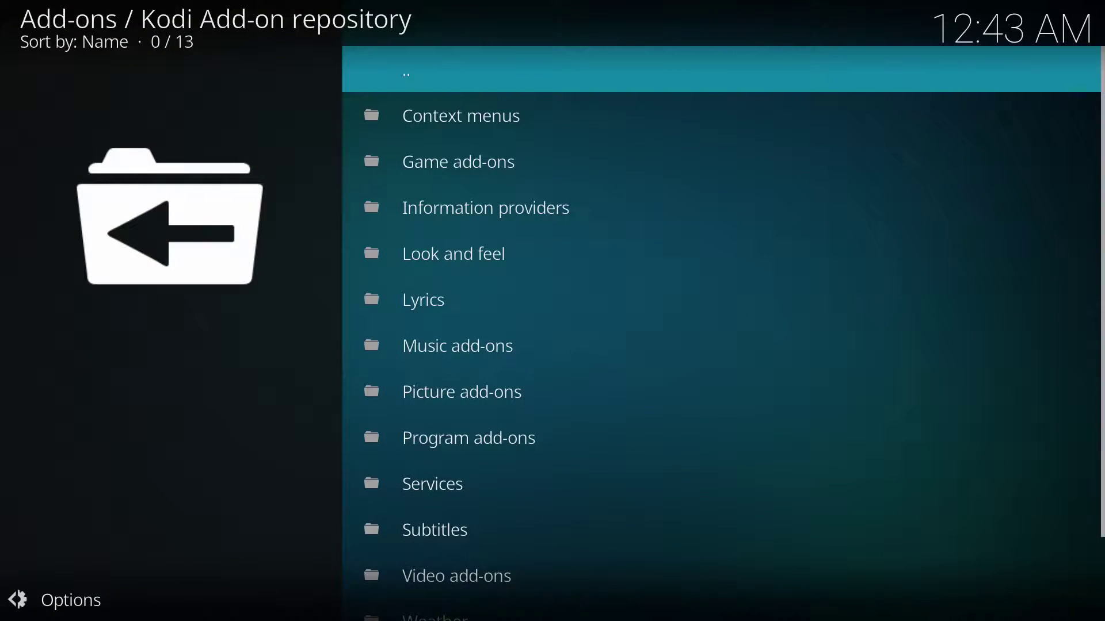
- Open the Program add-ons category of the Kodi Add-on repository
{"action": "key", "text": "Down"}
{"action": "key", "text": "Down"}
{"action": "key", "text": "Down"}
{"action": "key", "text": "Down"}
{"action": "key", "text": "Down"}
{"action": "key", "text": "Down"}
{"action": "key", "text": "Down"}
{"action": "key", "text": "Down"}
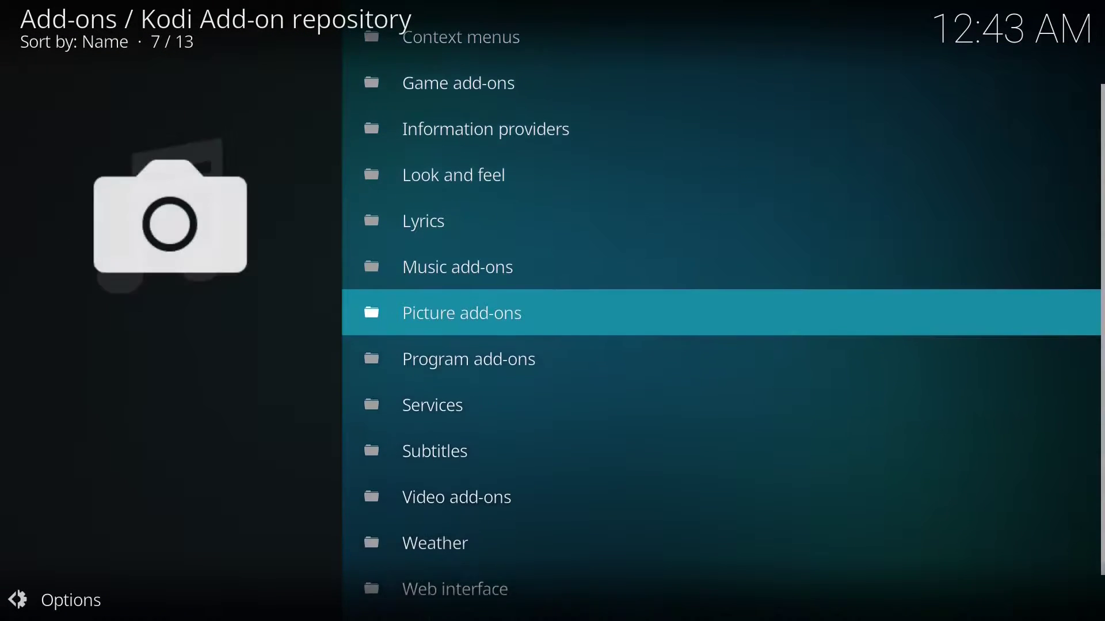
{"action": "key", "text": "Return"}
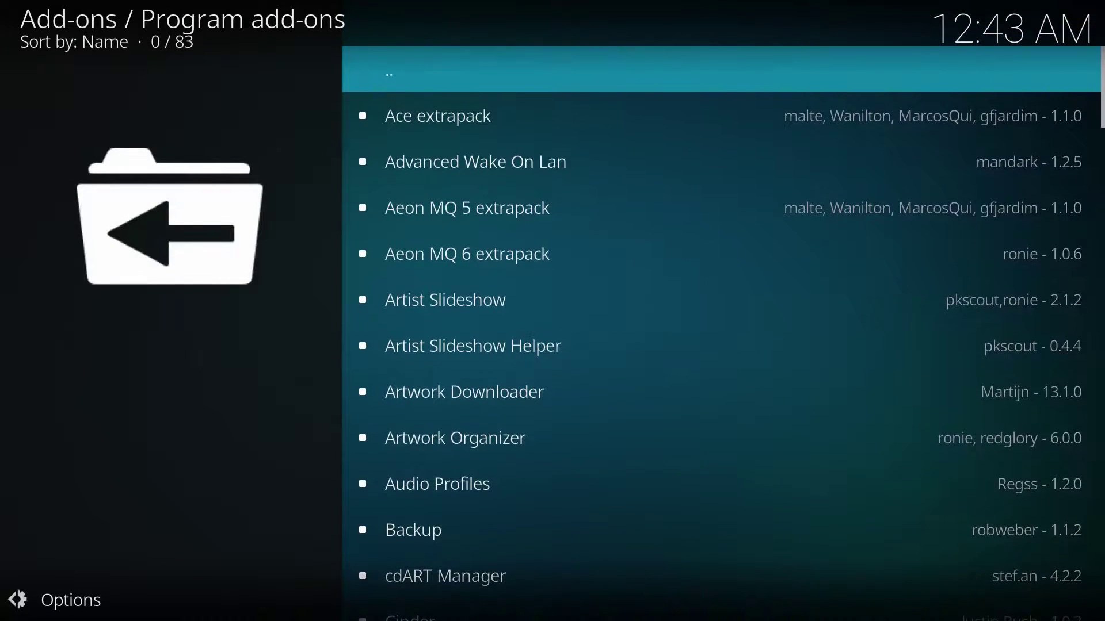
- Find the Backup add-on by robweber among the program add-ons and install it
{"action": "key", "text": "Down"}
{"action": "key", "text": "Down"}
{"action": "key", "text": "Down"}
{"action": "key", "text": "Down"}
{"action": "key", "text": "Down"}
{"action": "key", "text": "Down"}
{"action": "key", "text": "Down"}
{"action": "key", "text": "Down"}
{"action": "key", "text": "Down"}
{"action": "key", "text": "Down"}
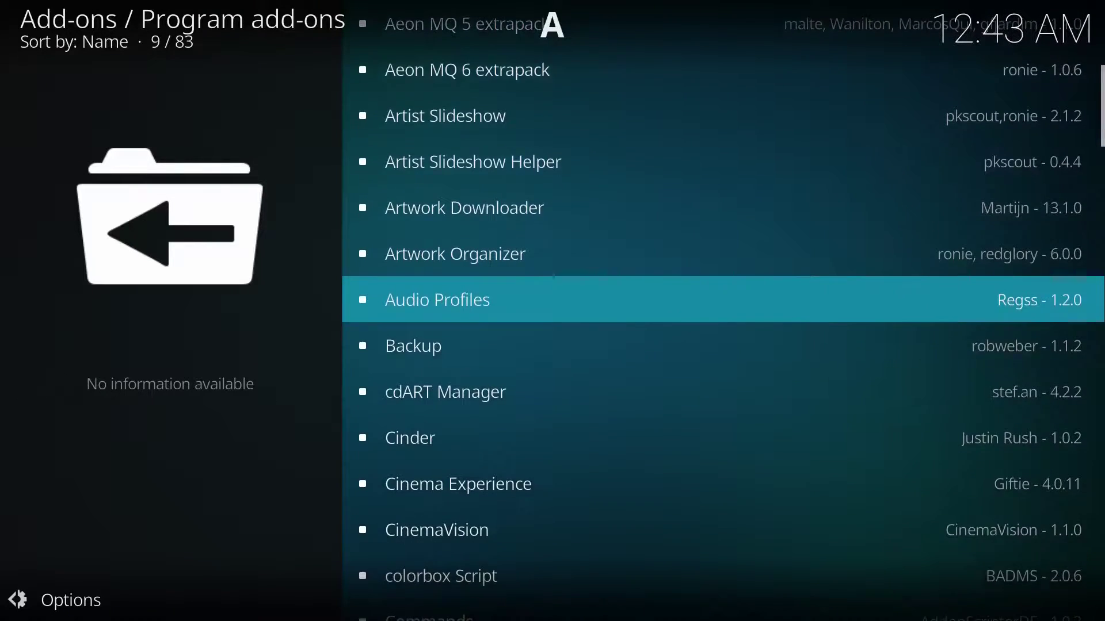
{"action": "key", "text": "Return"}
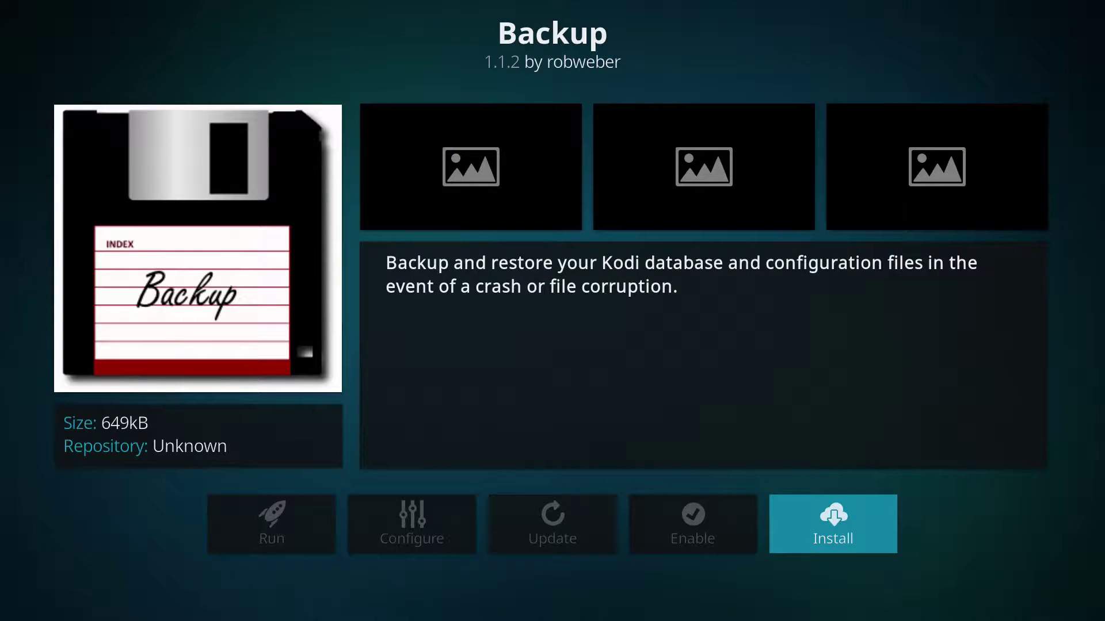
{"action": "key", "text": "Return"}
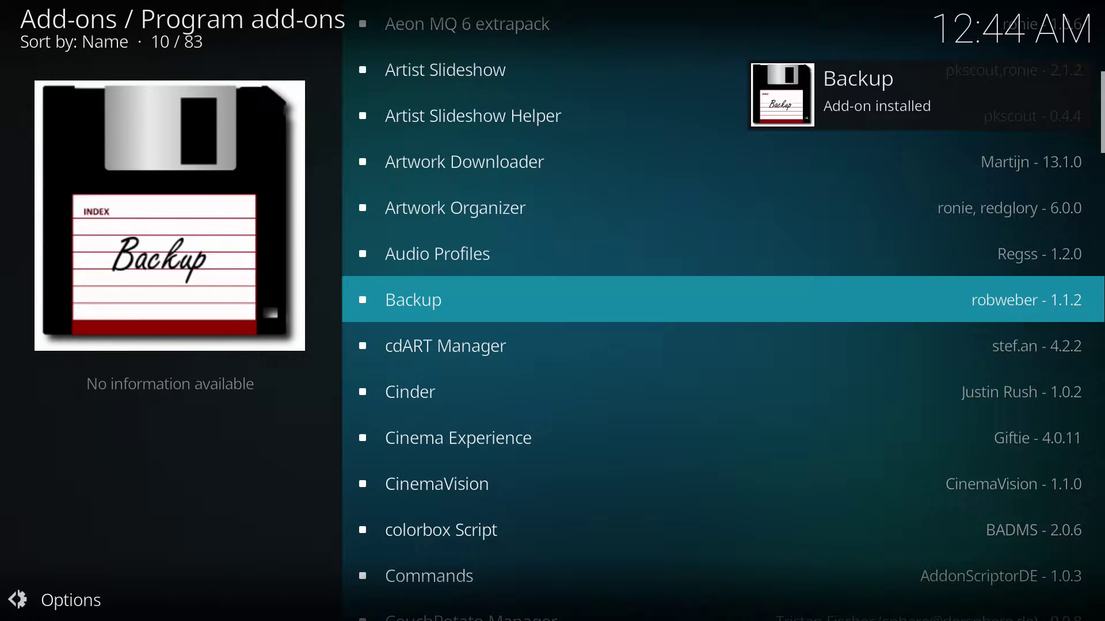
- Return to the home screen's add-ons, launch Backup and open its settings
{"action": "key", "text": "Escape"}
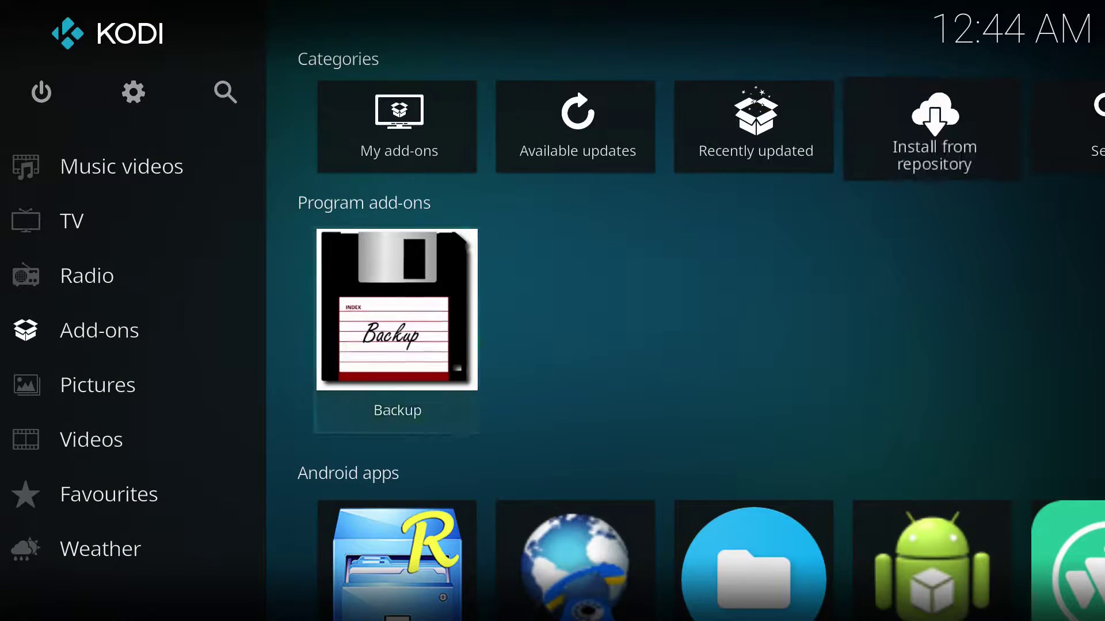
{"action": "key", "text": "Down"}
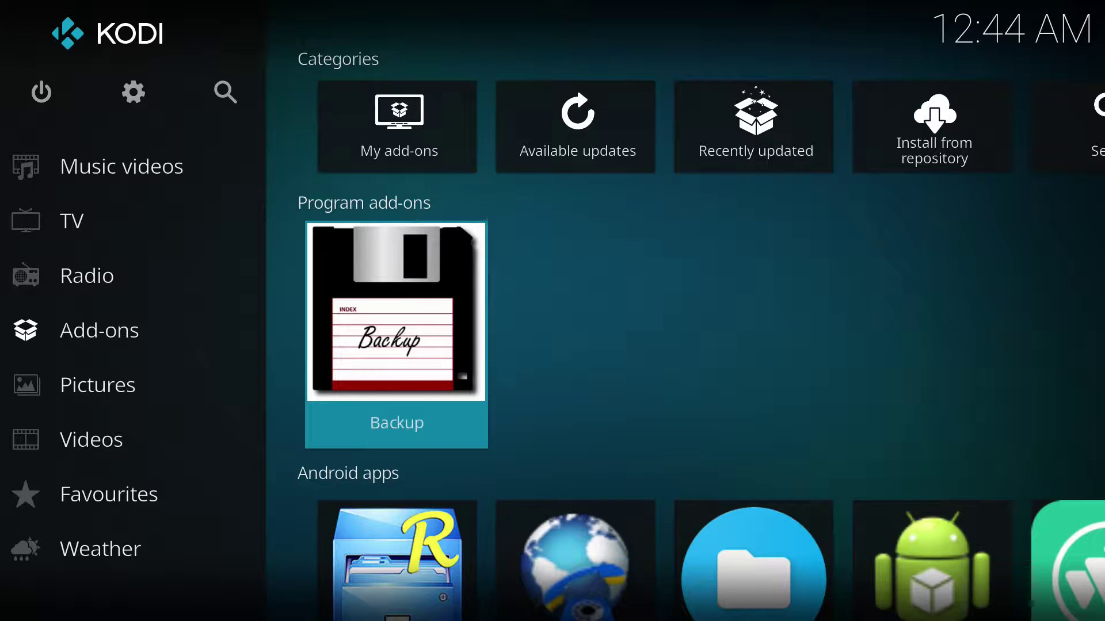
{"action": "key", "text": "Return"}
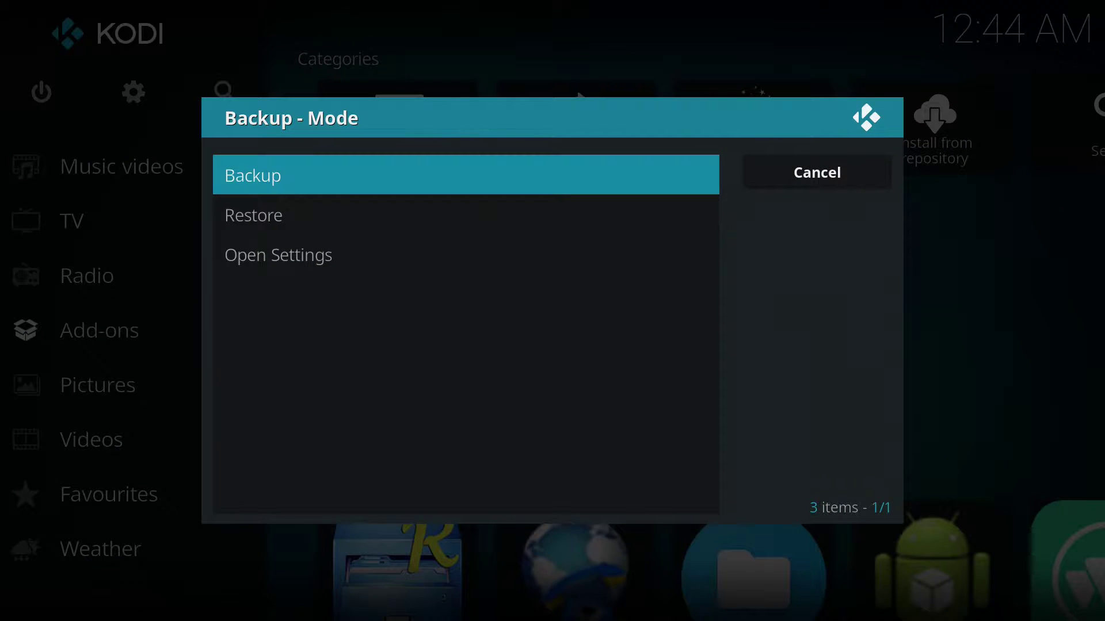
{"action": "key", "text": "Down"}
{"action": "key", "text": "Down"}
{"action": "key", "text": "Return"}
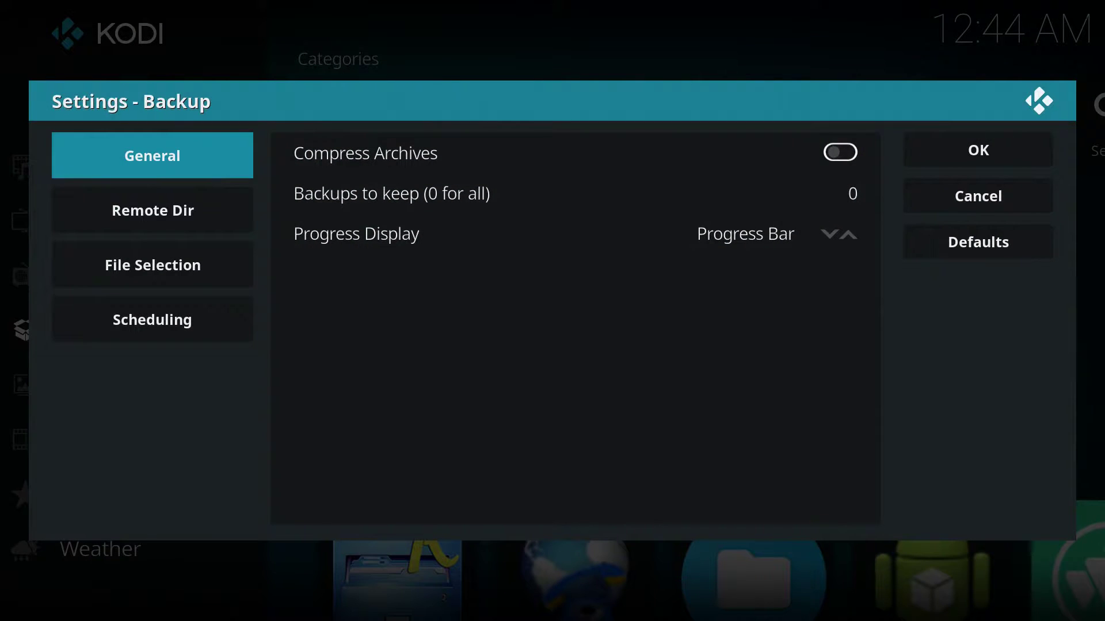
- Set Backup's browse remote path to the june 10 folder inside Kodi Backup on the KINGSTON drive
{"action": "key", "text": "Down"}
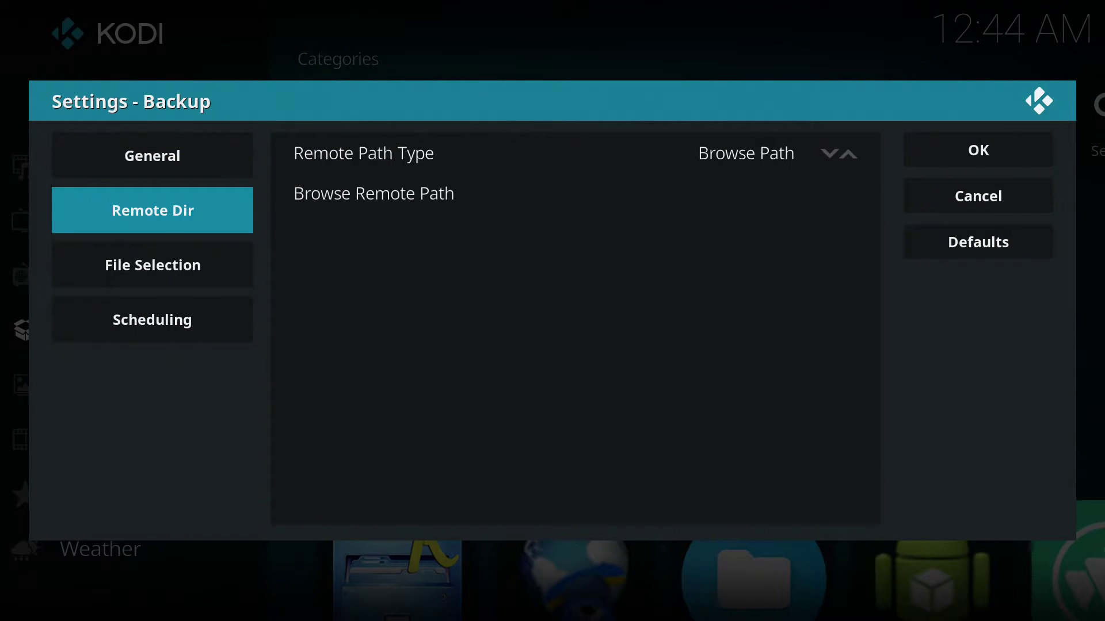
{"action": "key", "text": "Right"}
{"action": "key", "text": "Down"}
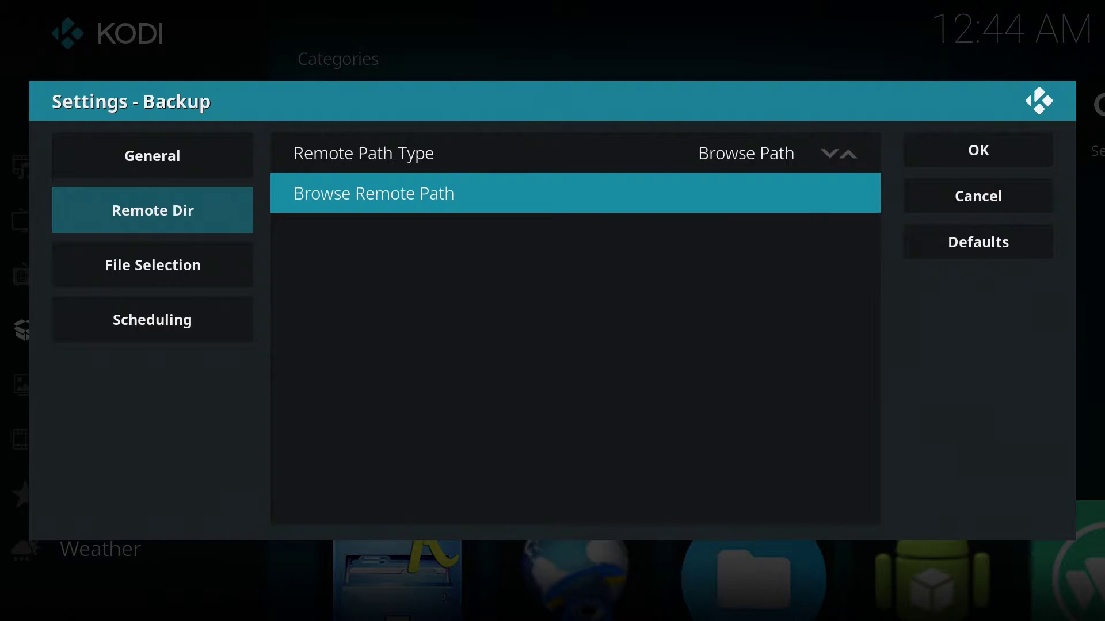
{"action": "key", "text": "Return"}
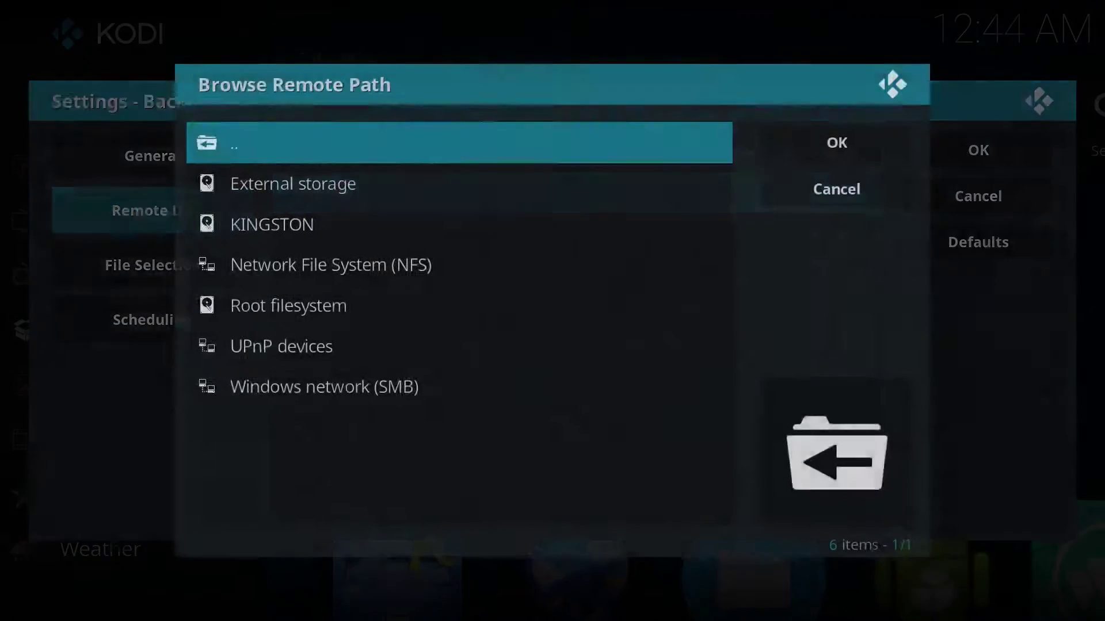
{"action": "key", "text": "Down"}
{"action": "key", "text": "Down"}
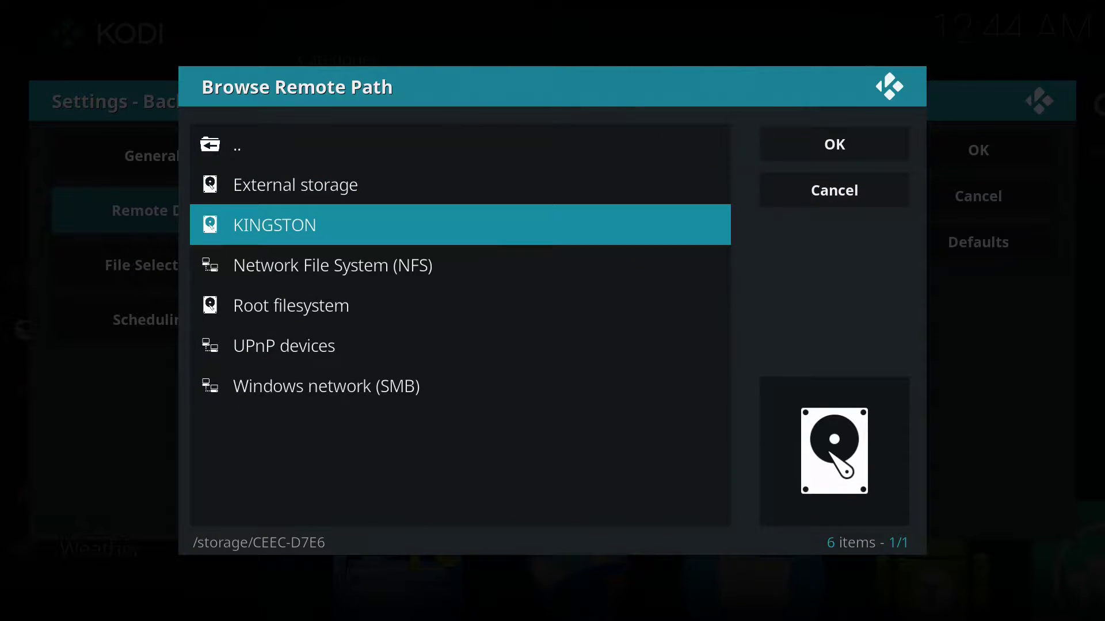
{"action": "key", "text": "Return"}
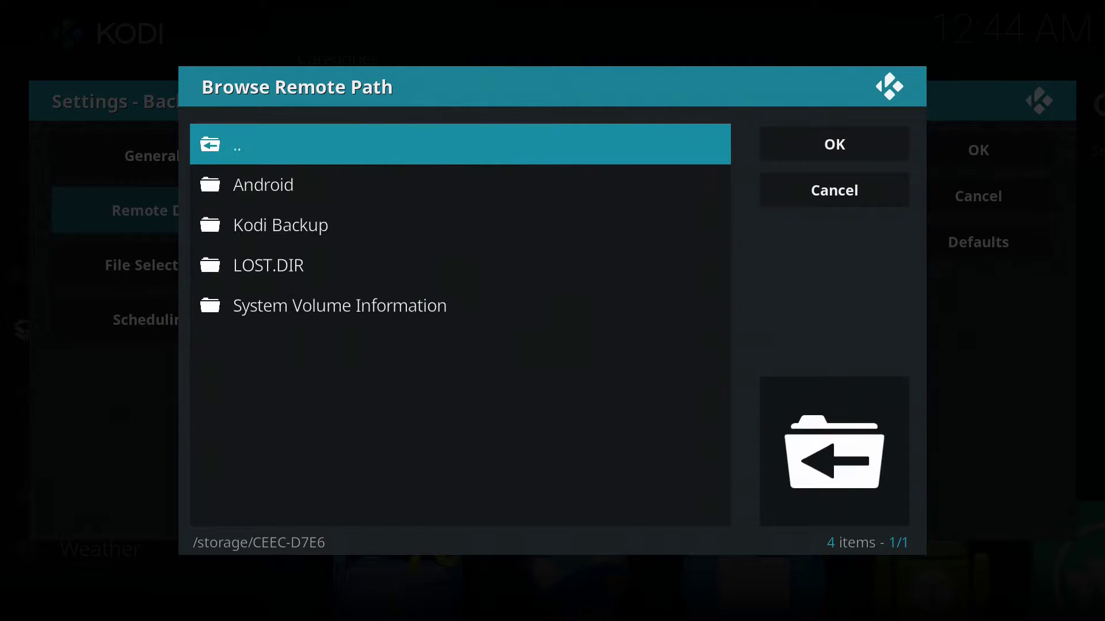
{"action": "key", "text": "Down"}
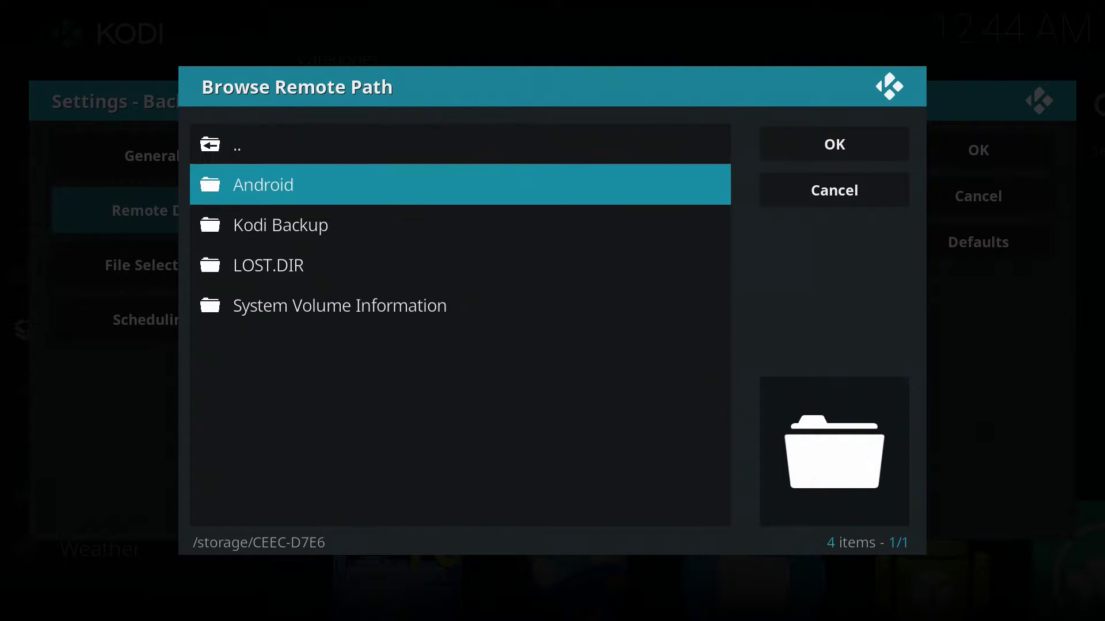
{"action": "key", "text": "Down"}
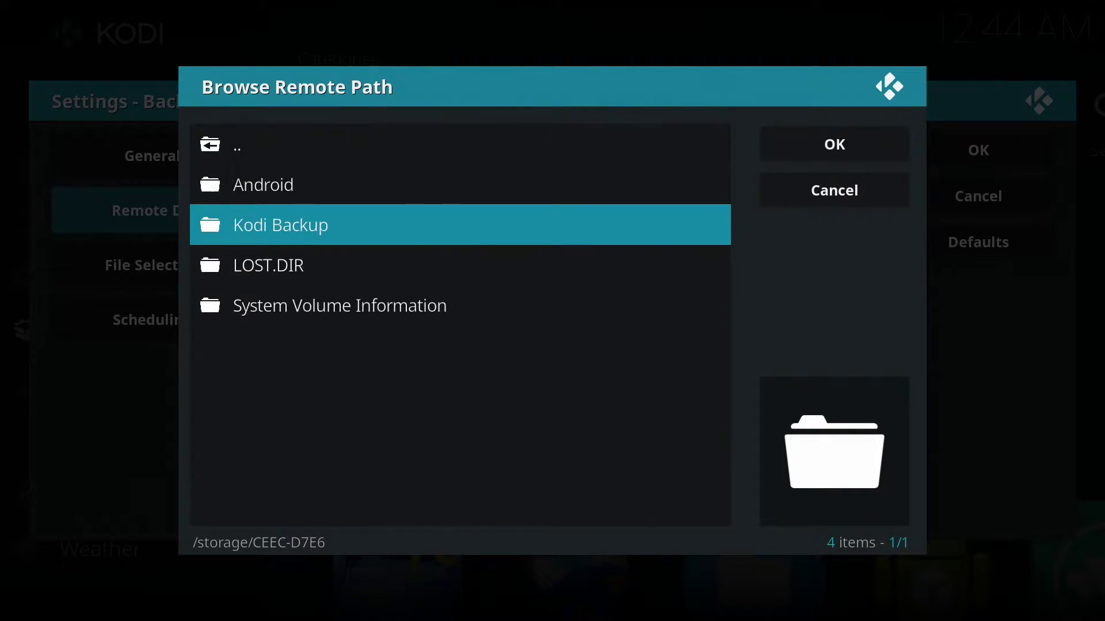
{"action": "key", "text": "Return"}
{"action": "key", "text": "Down"}
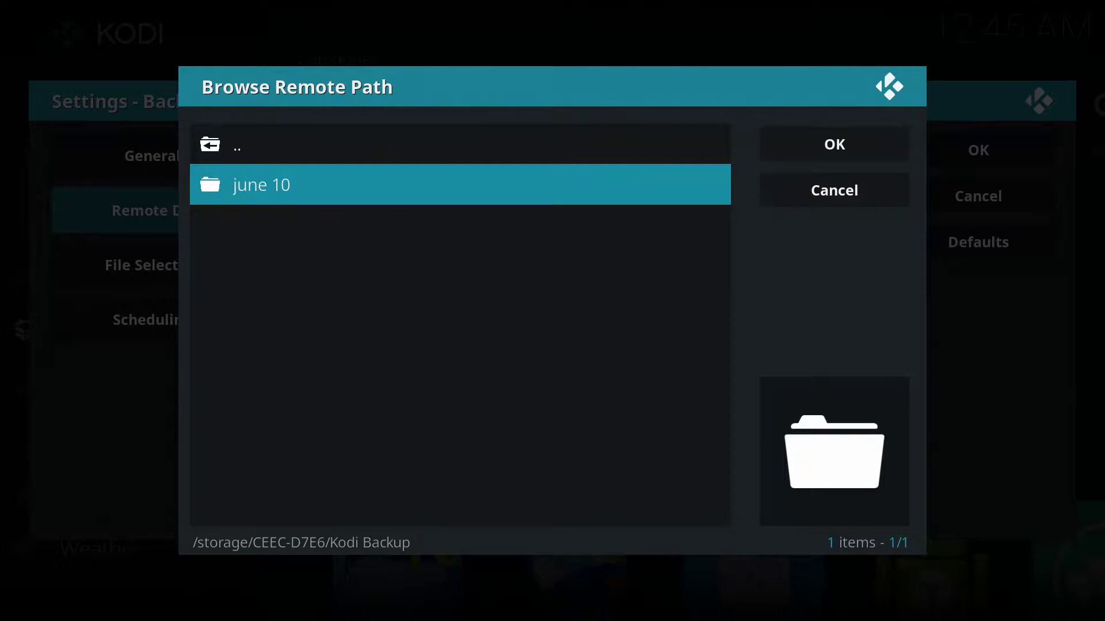
{"action": "key", "text": "Return"}
{"action": "key", "text": "Right"}
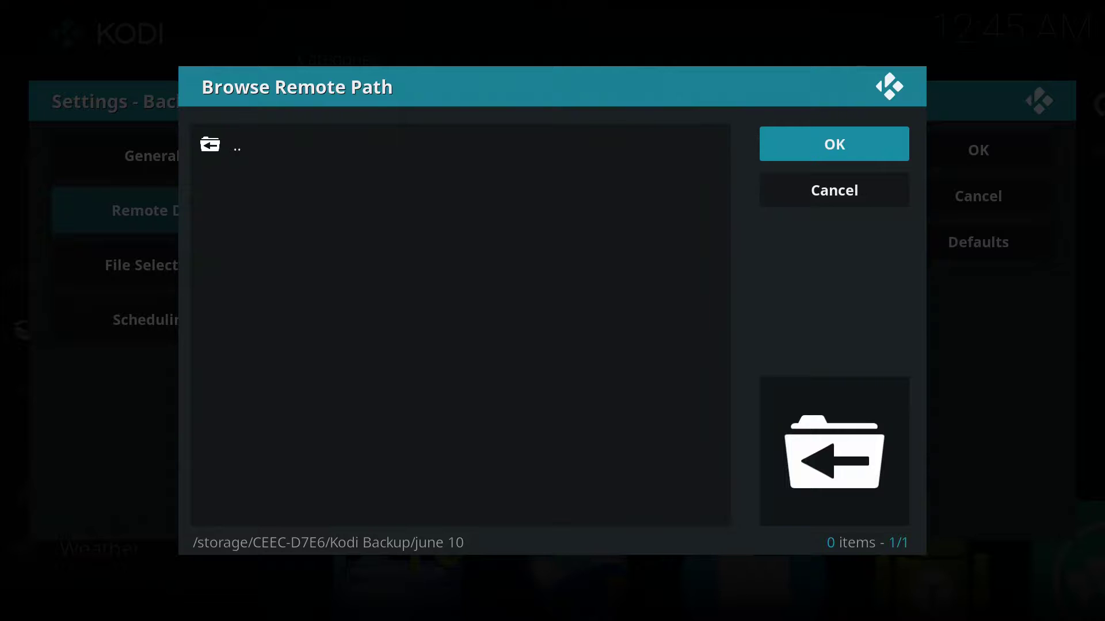
{"action": "key", "text": "Return"}
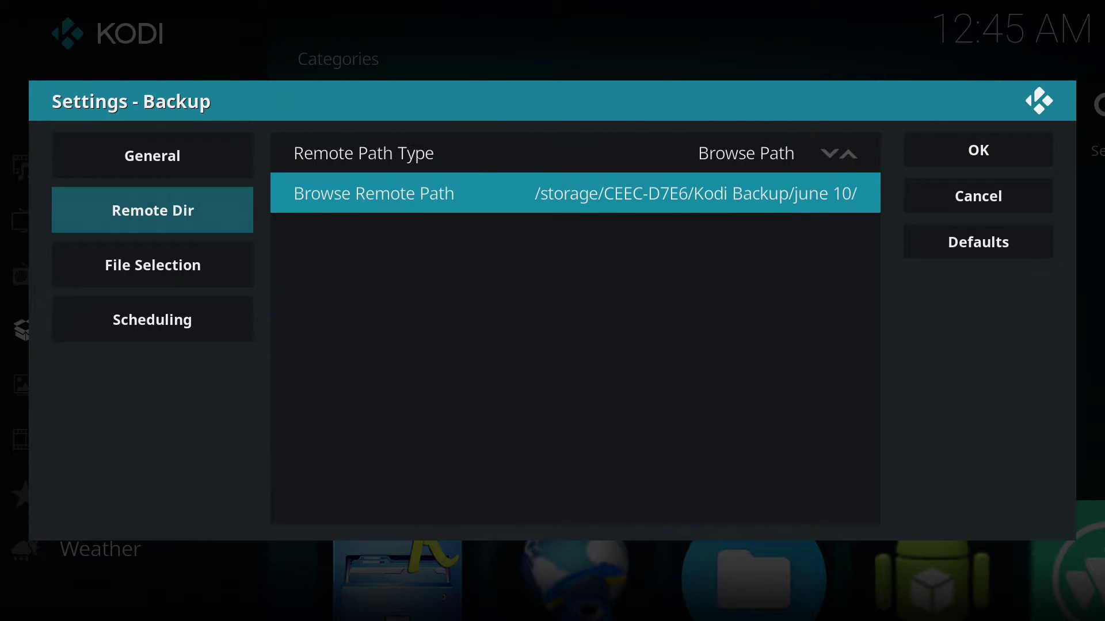
- In Backup's File Selection settings, enable Addon Data and Profiles and disable Thumbnails/Fanart
{"action": "key", "text": "Left"}
{"action": "key", "text": "Down"}
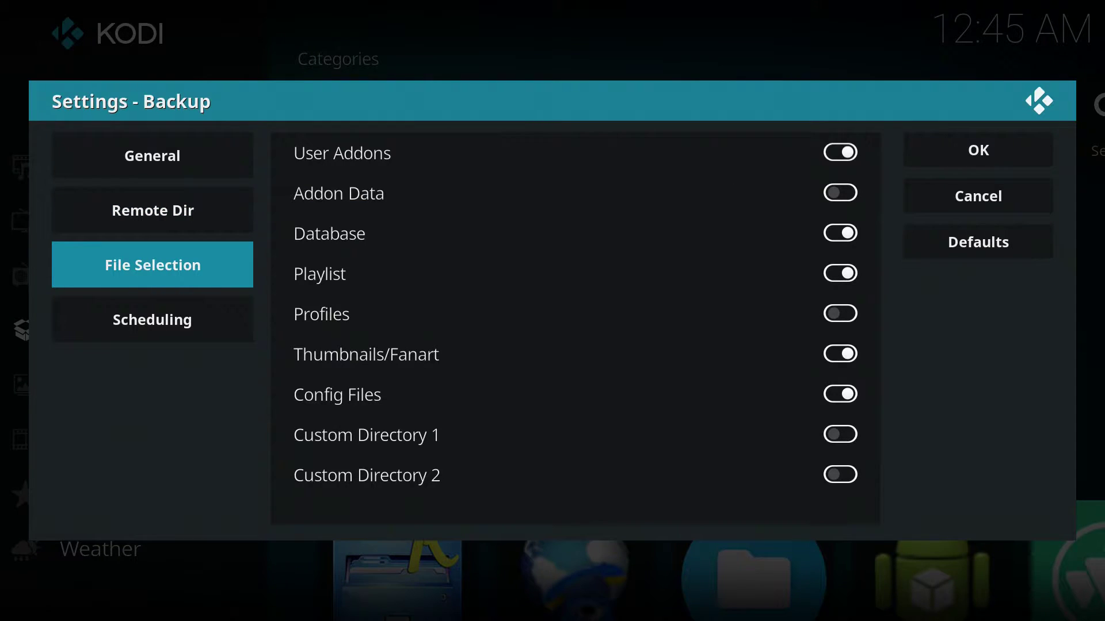
{"action": "key", "text": "Right"}
{"action": "key", "text": "Down"}
{"action": "key", "text": "Return"}
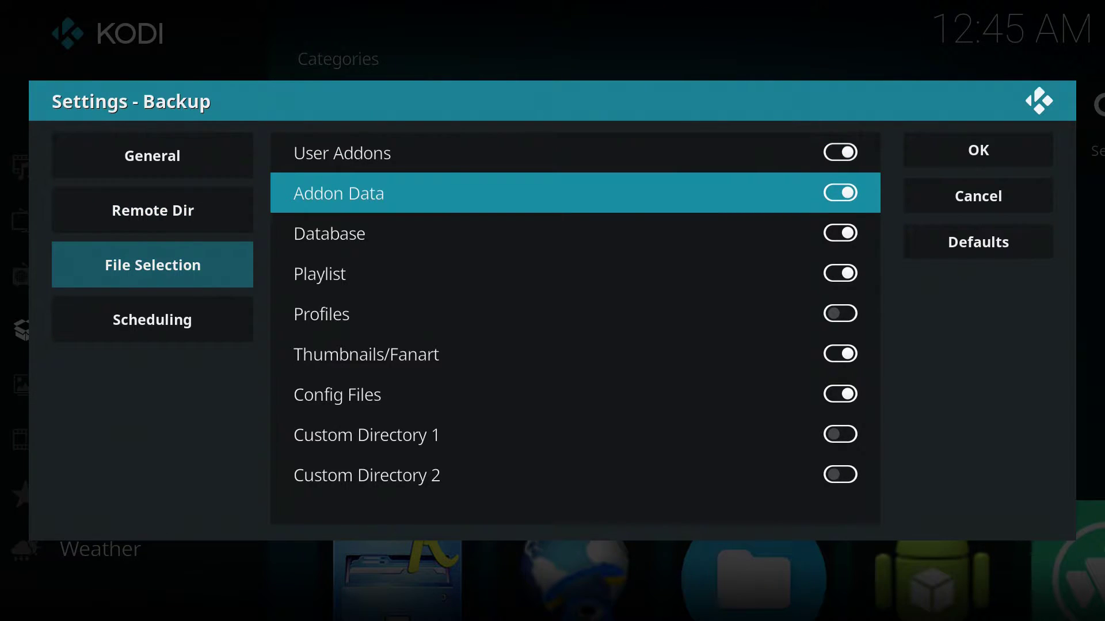
{"action": "key", "text": "Down"}
{"action": "key", "text": "Down"}
{"action": "key", "text": "Down"}
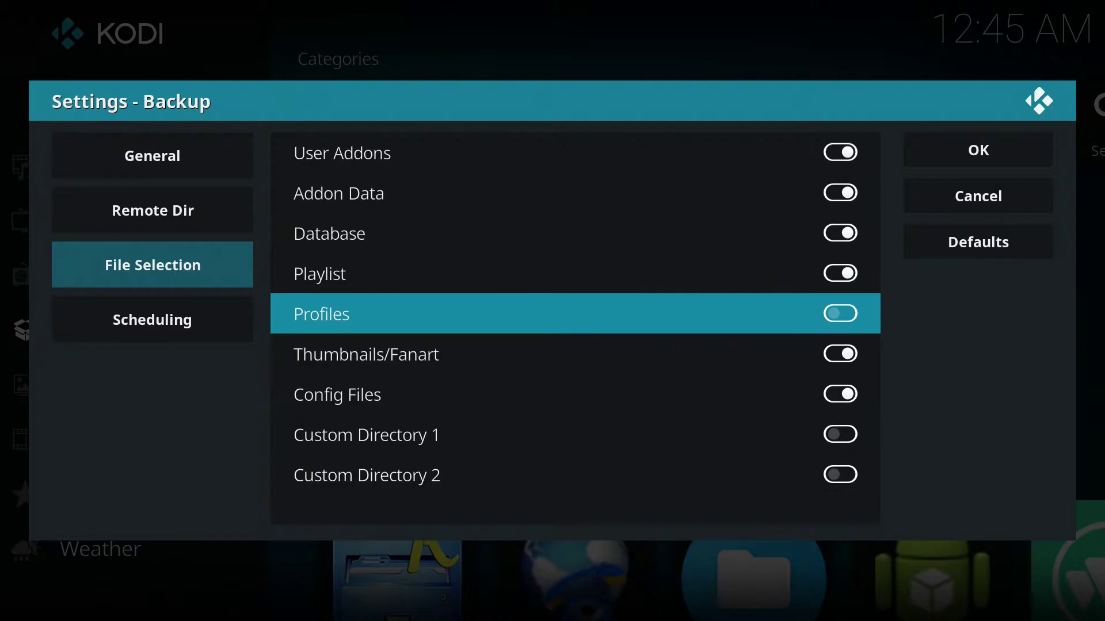
{"action": "key", "text": "Return"}
{"action": "key", "text": "Down"}
{"action": "key", "text": "Return"}
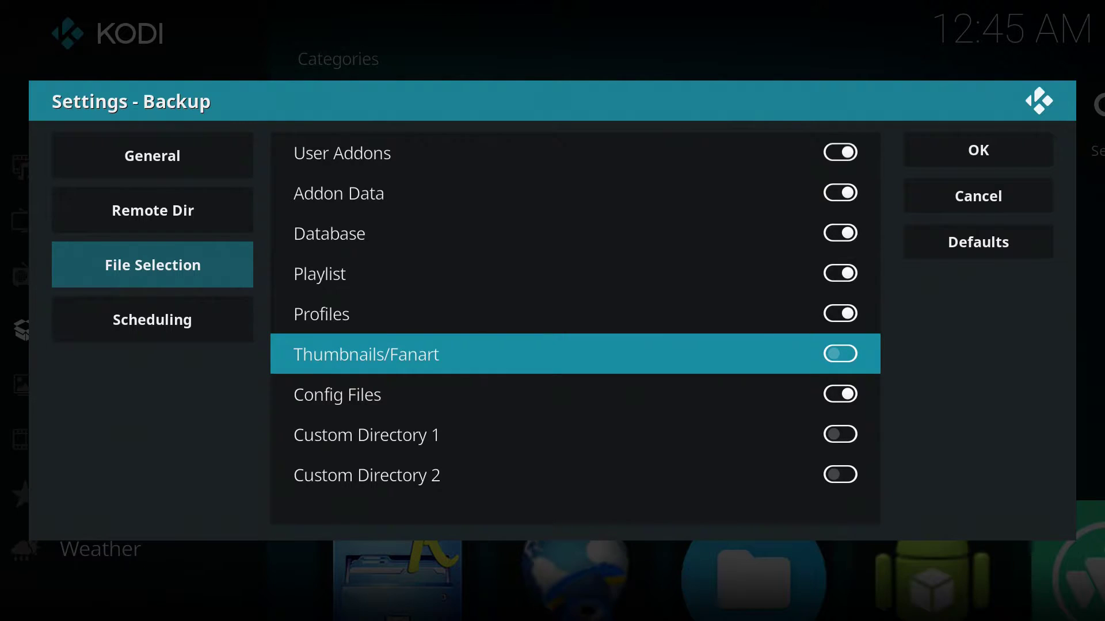
- Review which file types are enabled in the File Selection list, including the custom directories
{"action": "key", "text": "Down"}
{"action": "key", "text": "Down"}
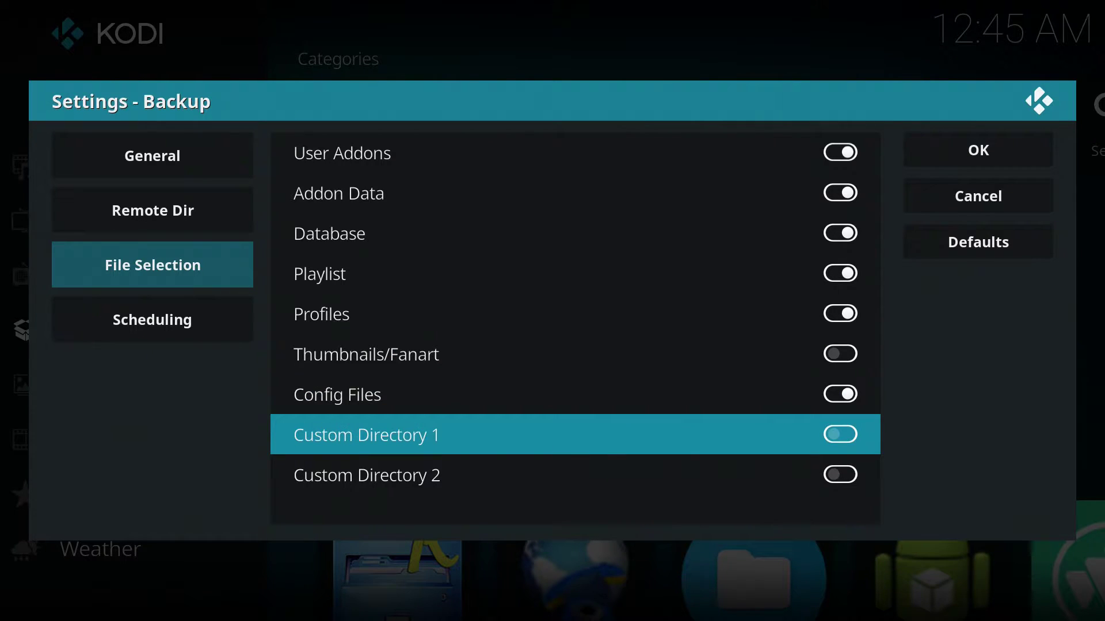
{"action": "key", "text": "Down"}
{"action": "key", "text": "Up"}
{"action": "key", "text": "Down"}
{"action": "key", "text": "Down"}
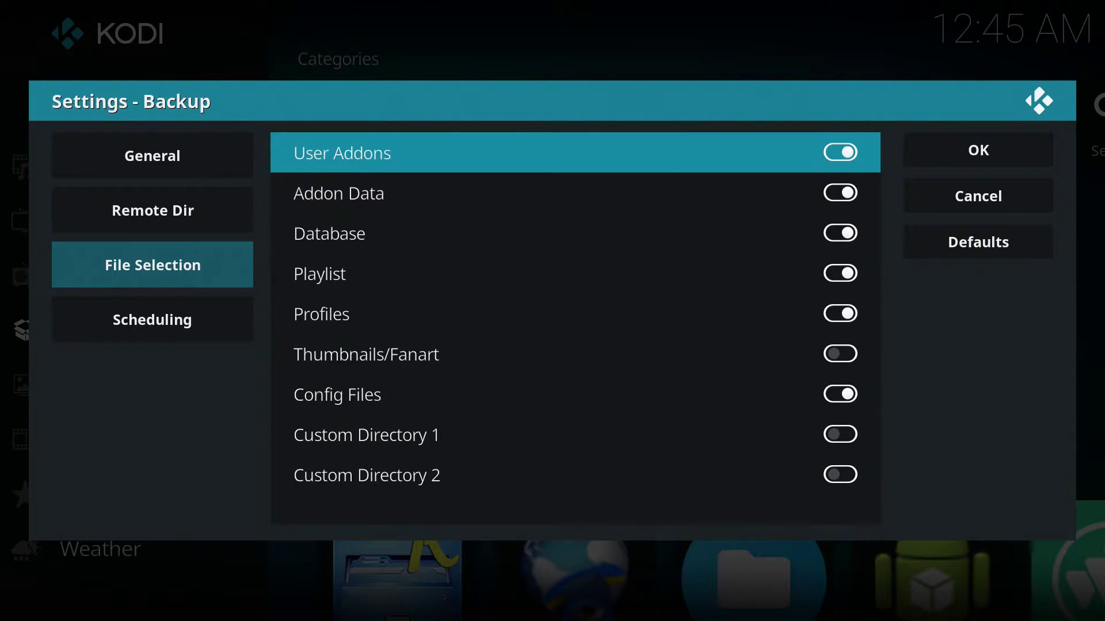
{"action": "key", "text": "Down"}
{"action": "key", "text": "Down"}
{"action": "key", "text": "Down"}
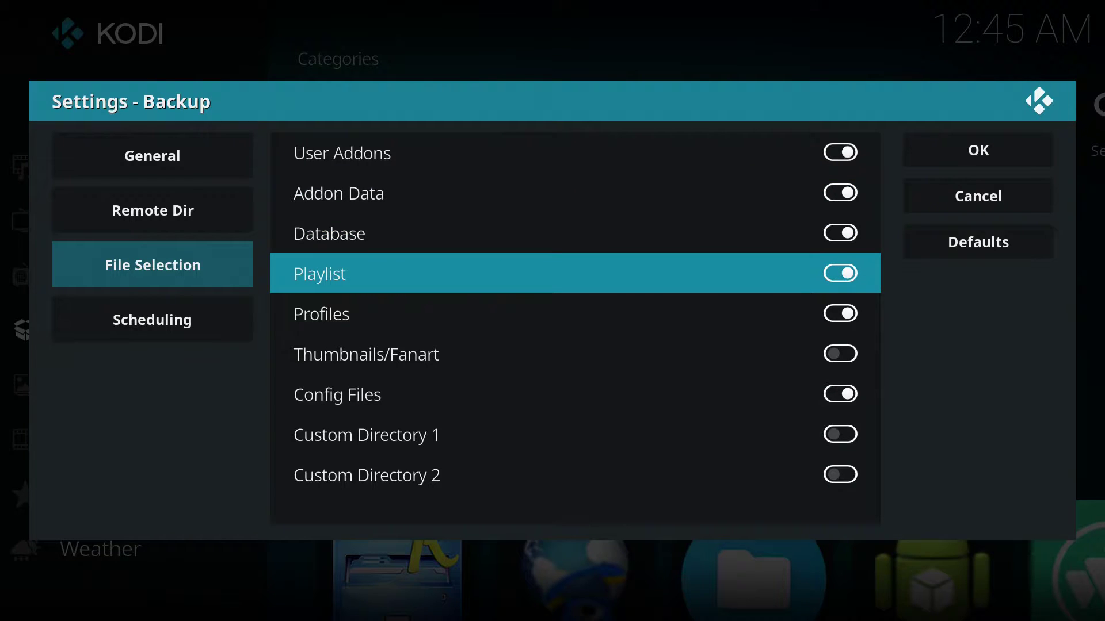
{"action": "key", "text": "Down"}
{"action": "key", "text": "Up"}
{"action": "key", "text": "Up"}
{"action": "key", "text": "Up"}
{"action": "key", "text": "Up"}
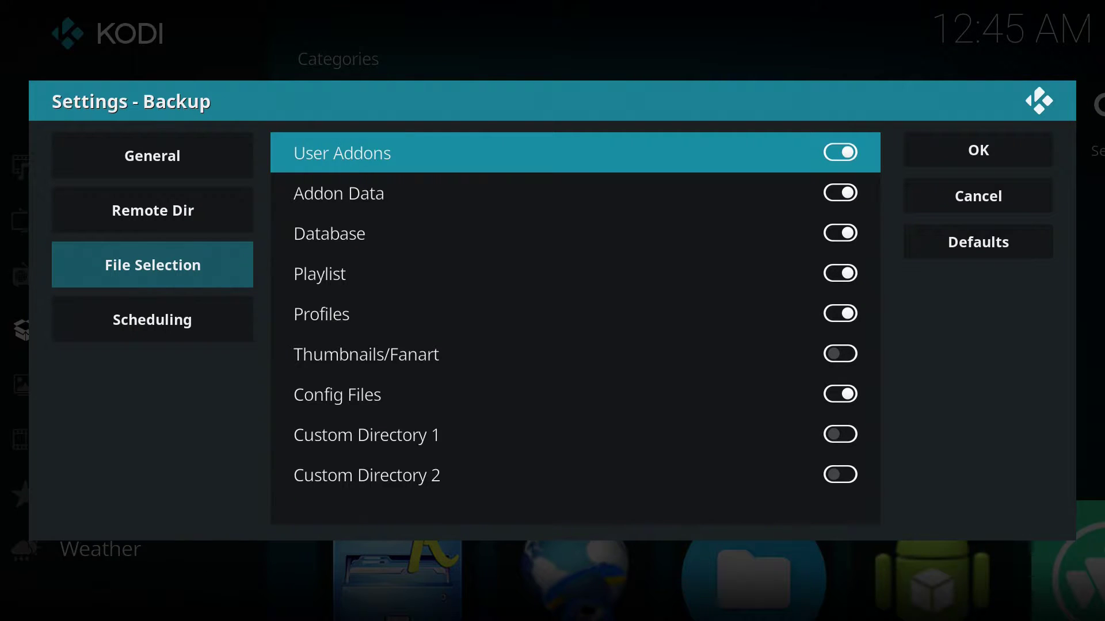
- Check the remote directory path once more and save the Backup settings
{"action": "key", "text": "Left"}
{"action": "key", "text": "Up"}
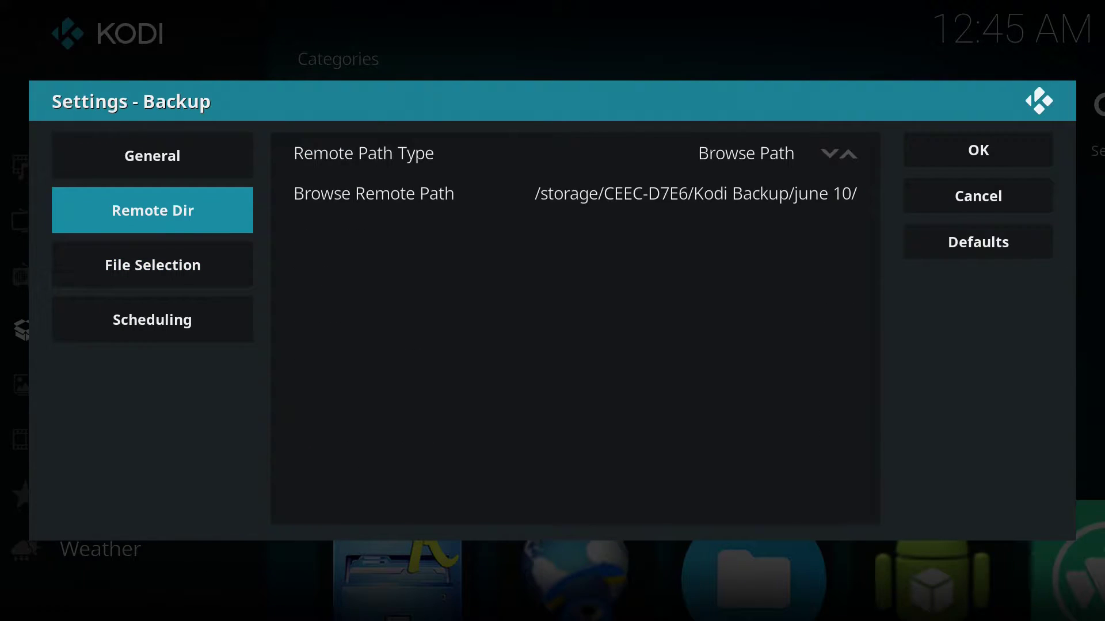
{"action": "key", "text": "Down"}
{"action": "key", "text": "Right"}
{"action": "key", "text": "Right"}
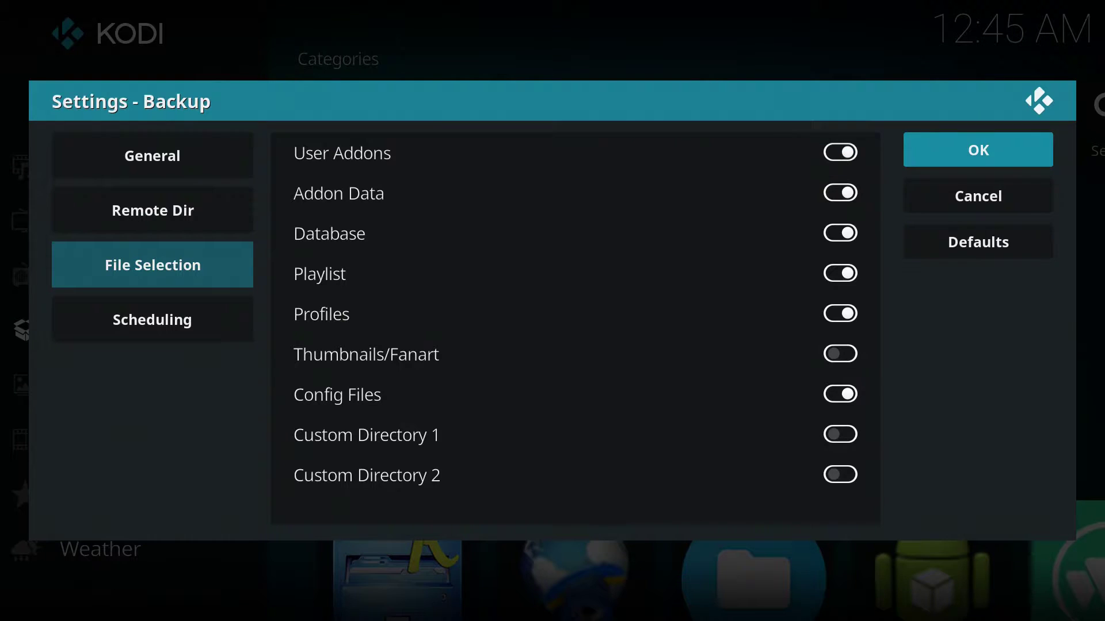
{"action": "key", "text": "Return"}
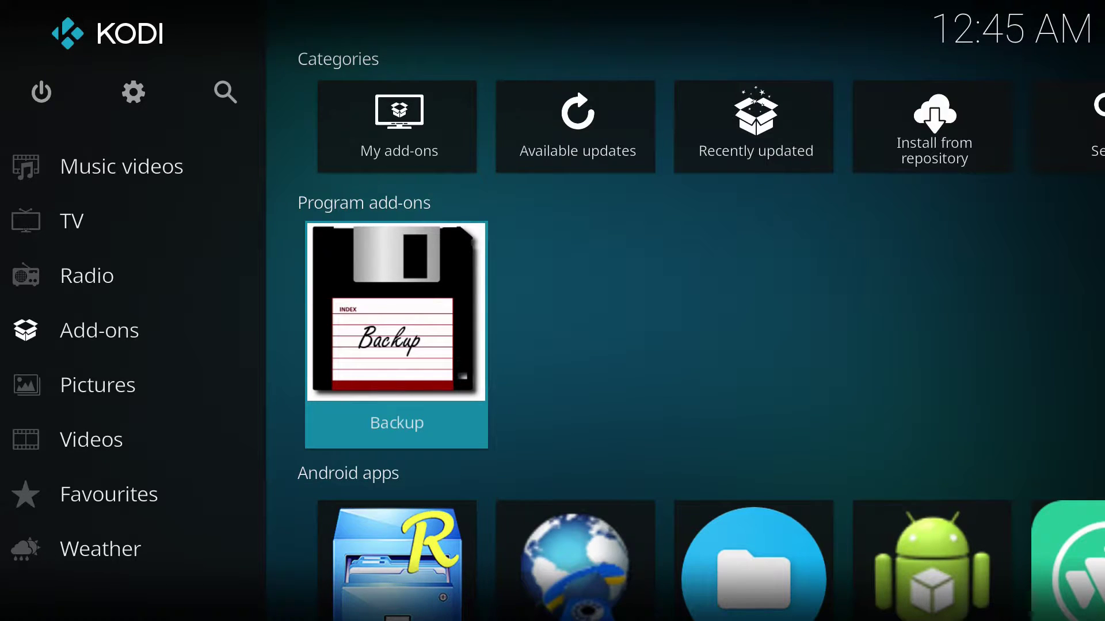
{"action": "key", "text": "Return"}
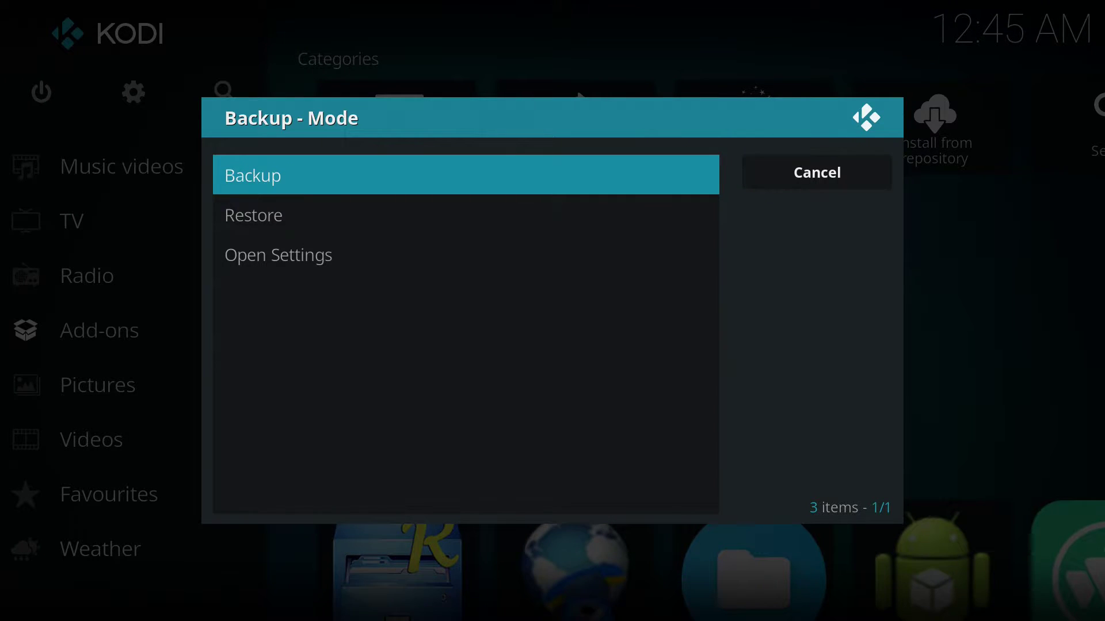
{"action": "key", "text": "Down"}
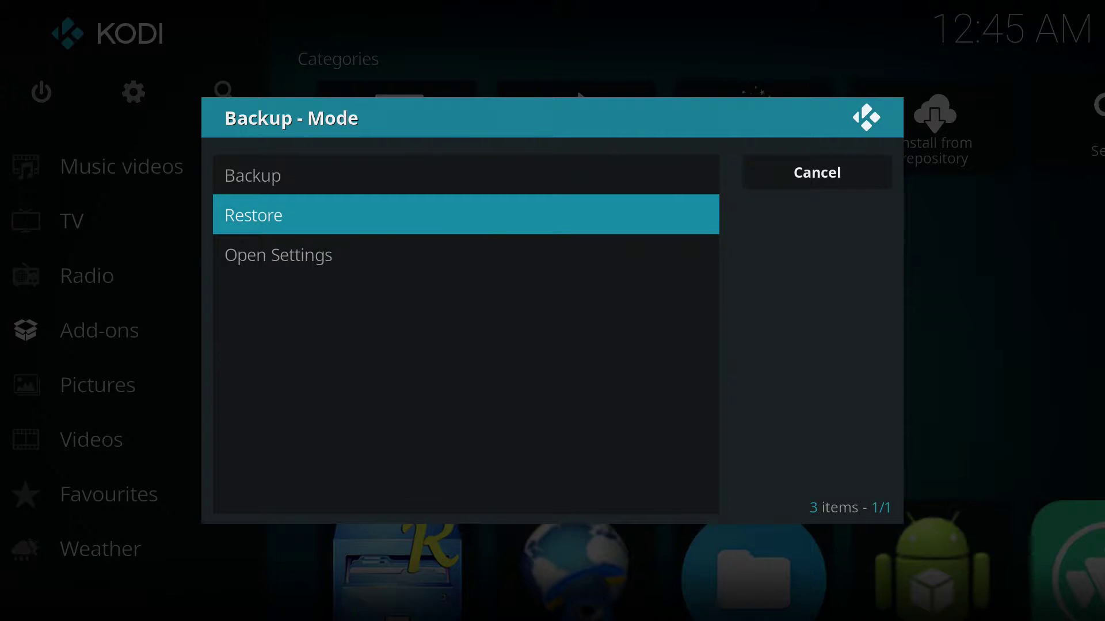
{"action": "key", "text": "Return"}
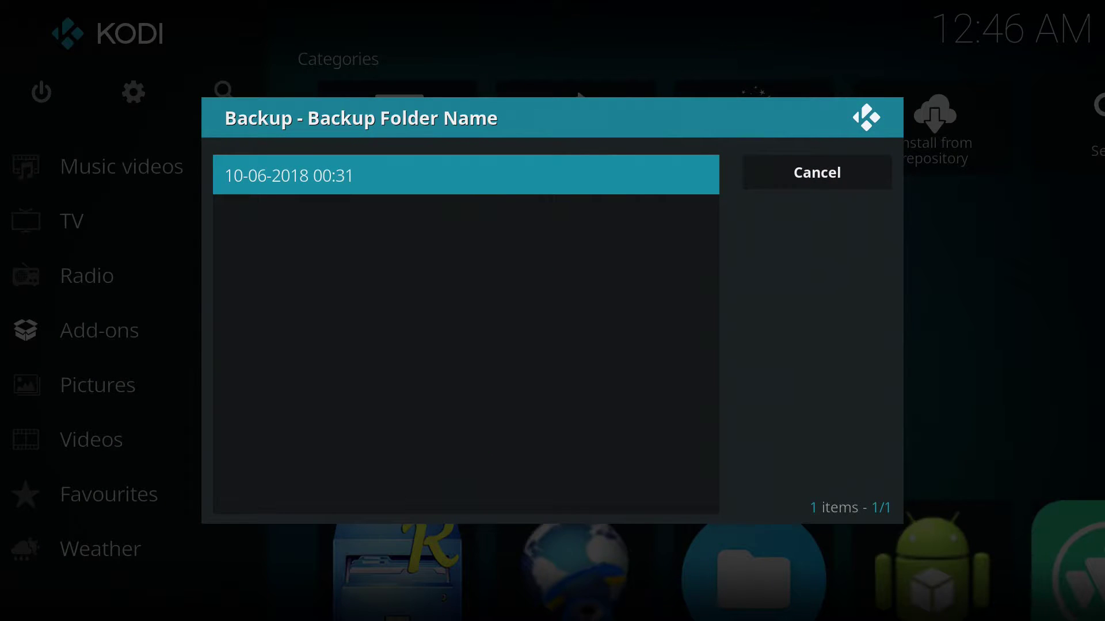
{"action": "key", "text": "Return"}
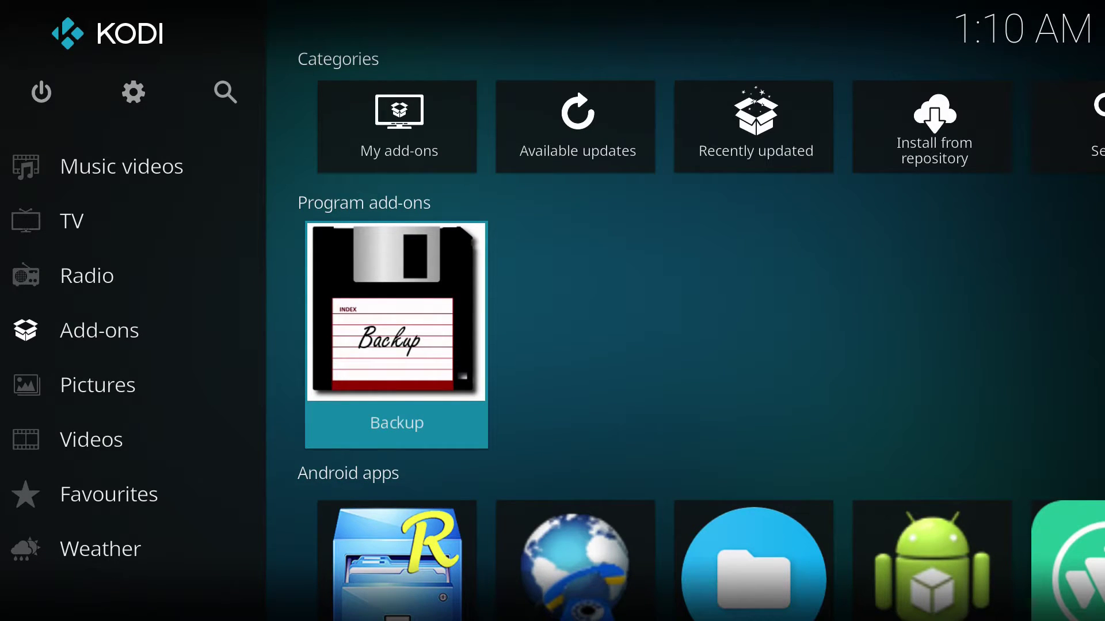
- Go to the power options on the home screen and exit Kodi to restart it
{"action": "key", "text": "Left"}
{"action": "key", "text": "Up"}
{"action": "key", "text": "Up"}
{"action": "key", "text": "Up"}
{"action": "key", "text": "Up"}
{"action": "key", "text": "Up"}
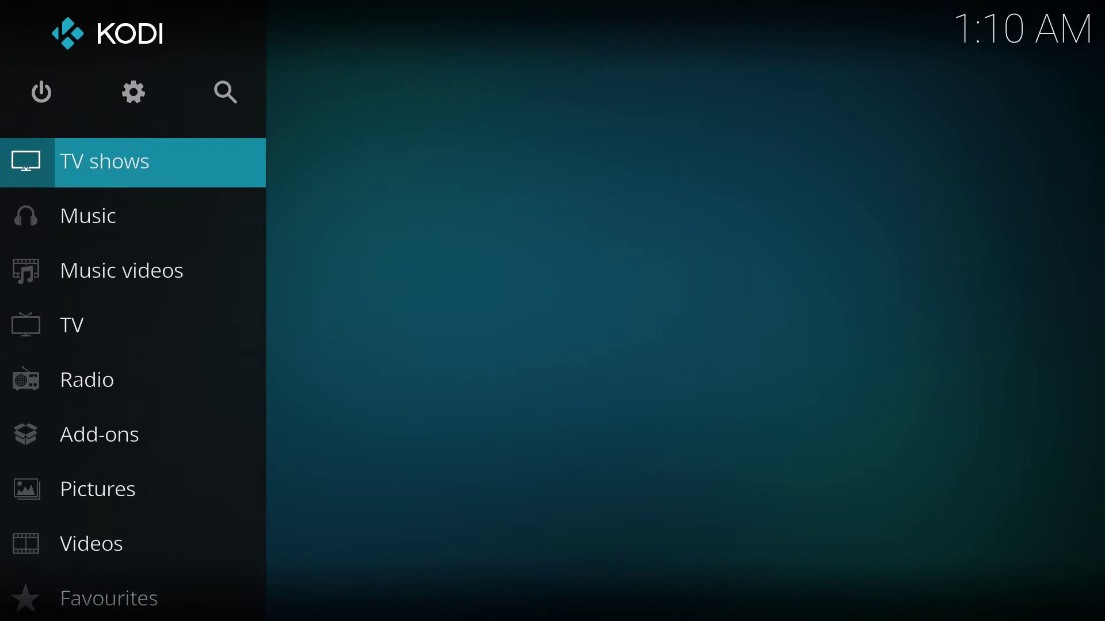
{"action": "key", "text": "Up"}
{"action": "key", "text": "Up"}
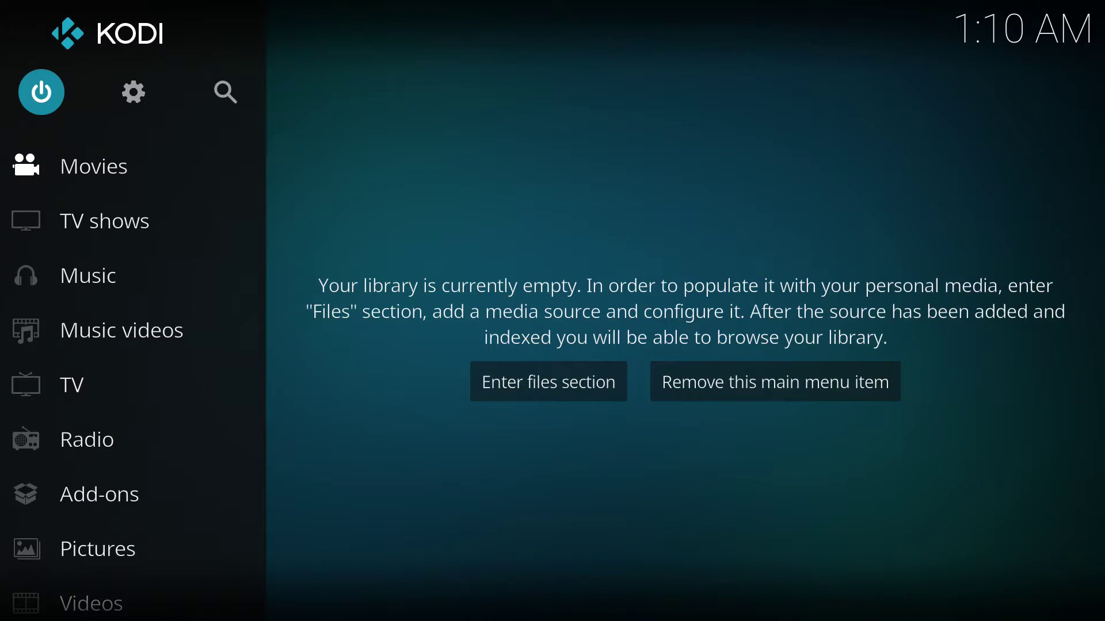
{"action": "key", "text": "Return"}
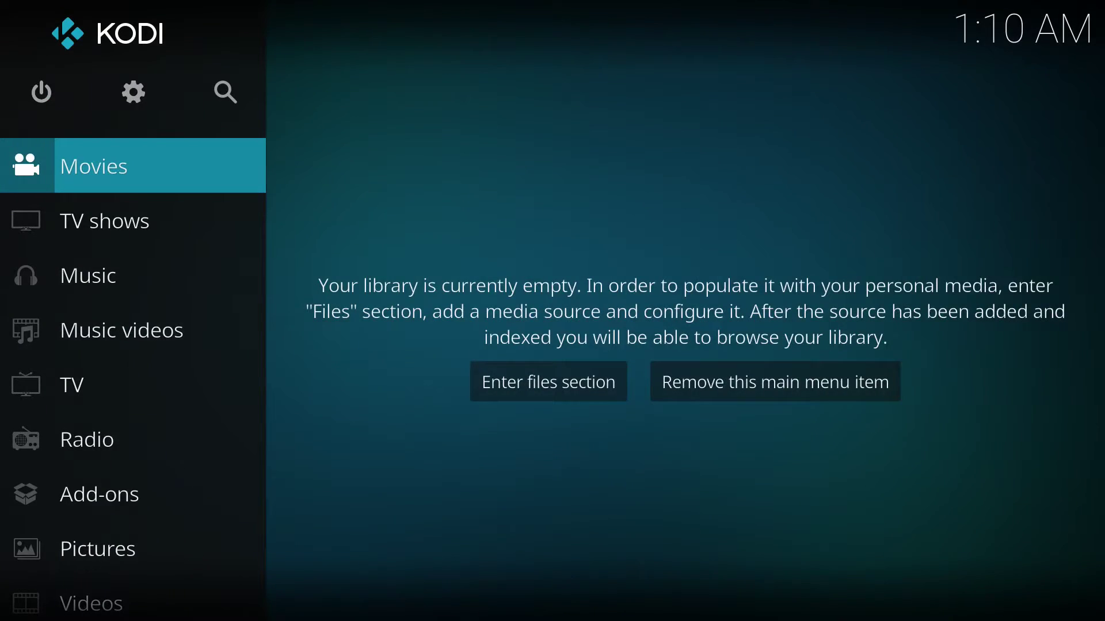
- Open the Add-ons section and view the list of installed video add-ons
{"action": "key", "text": "Down"}
{"action": "key", "text": "Down"}
{"action": "key", "text": "Down"}
{"action": "key", "text": "Down"}
{"action": "key", "text": "Down"}
{"action": "key", "text": "Down"}
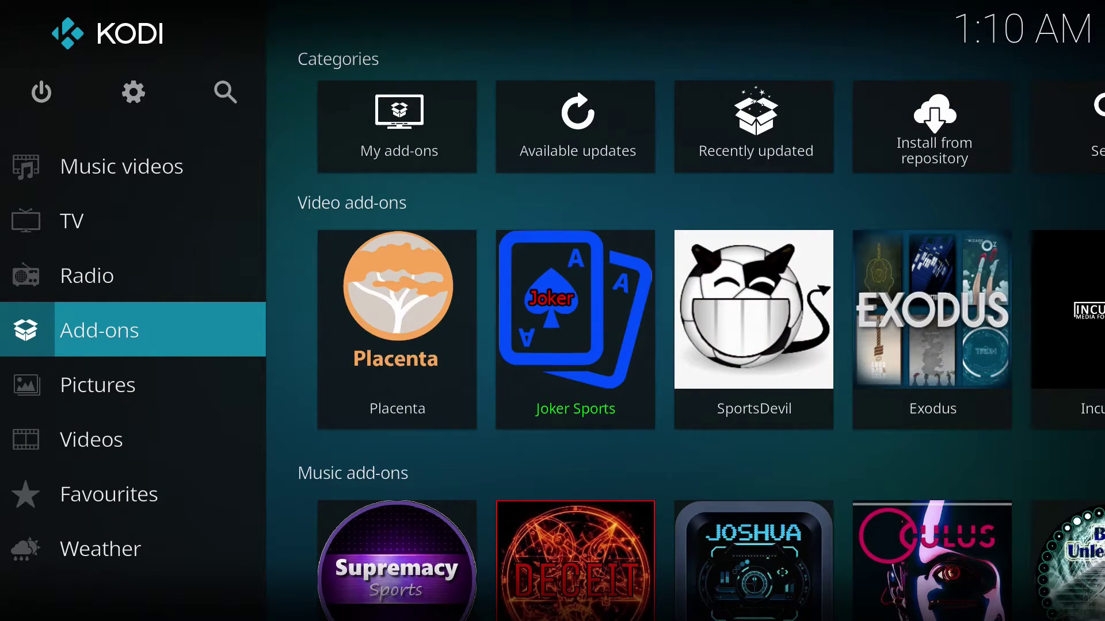
{"action": "key", "text": "Return"}
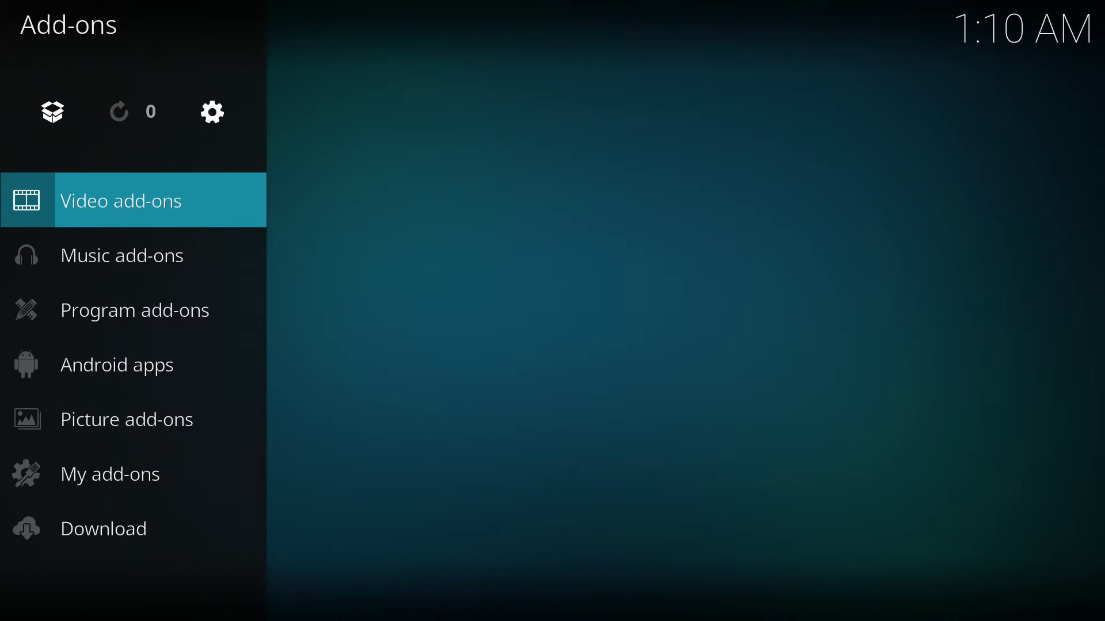
{"action": "key", "text": "Return"}
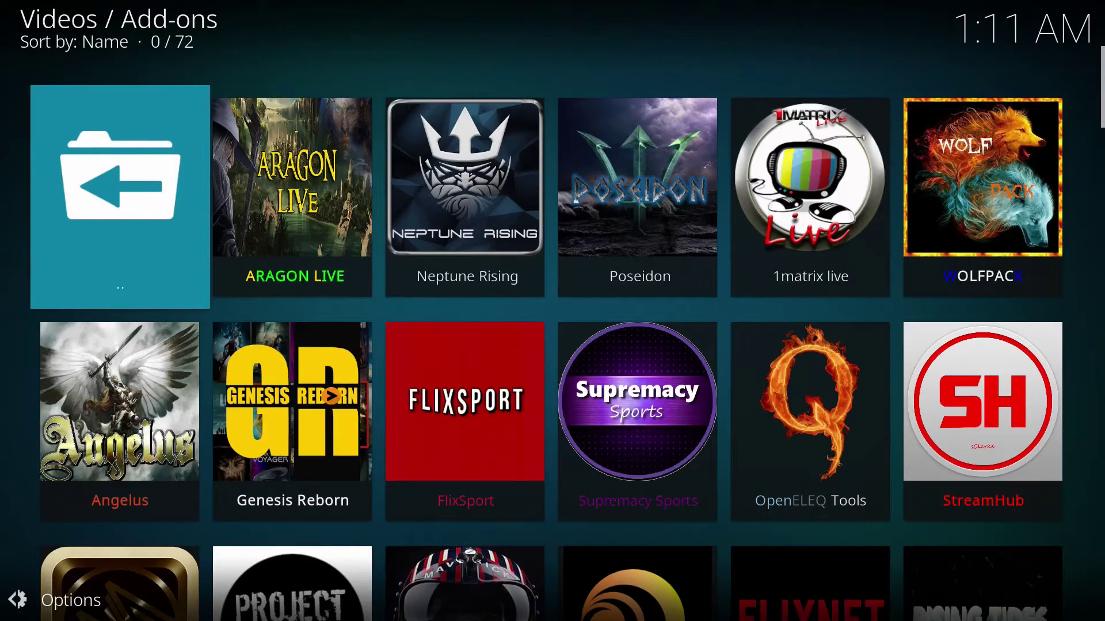
- Return to the home screen and look through the main menu entries from Movies to Pictures
{"action": "key", "text": "BackSpace"}
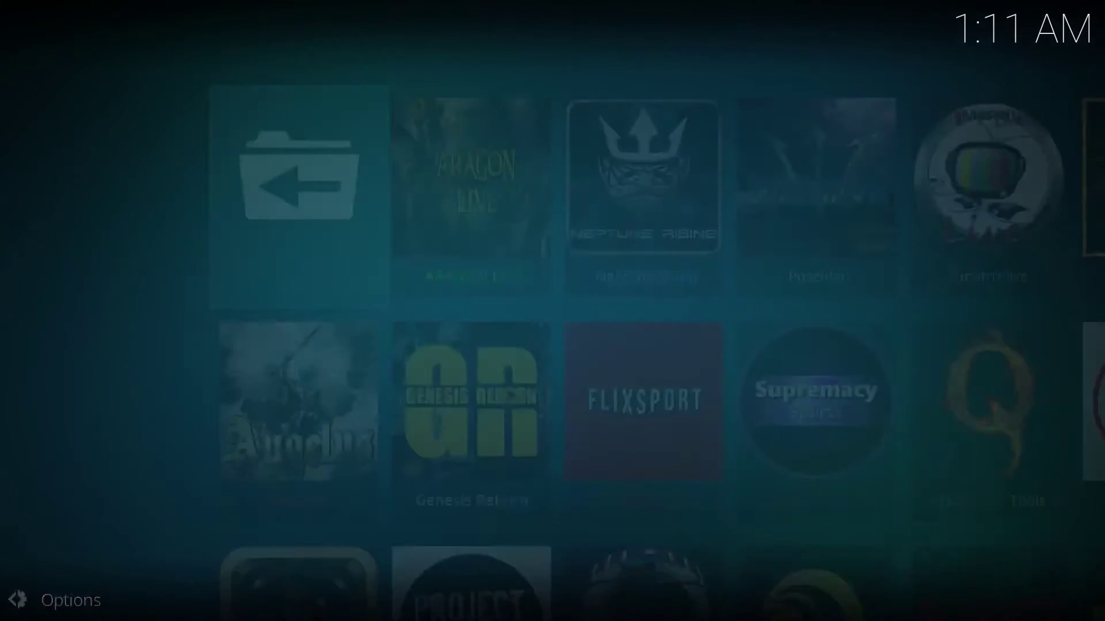
{"action": "key", "text": "Up"}
{"action": "key", "text": "Up"}
{"action": "key", "text": "Up"}
{"action": "key", "text": "Up"}
{"action": "key", "text": "Up"}
{"action": "key", "text": "Up"}
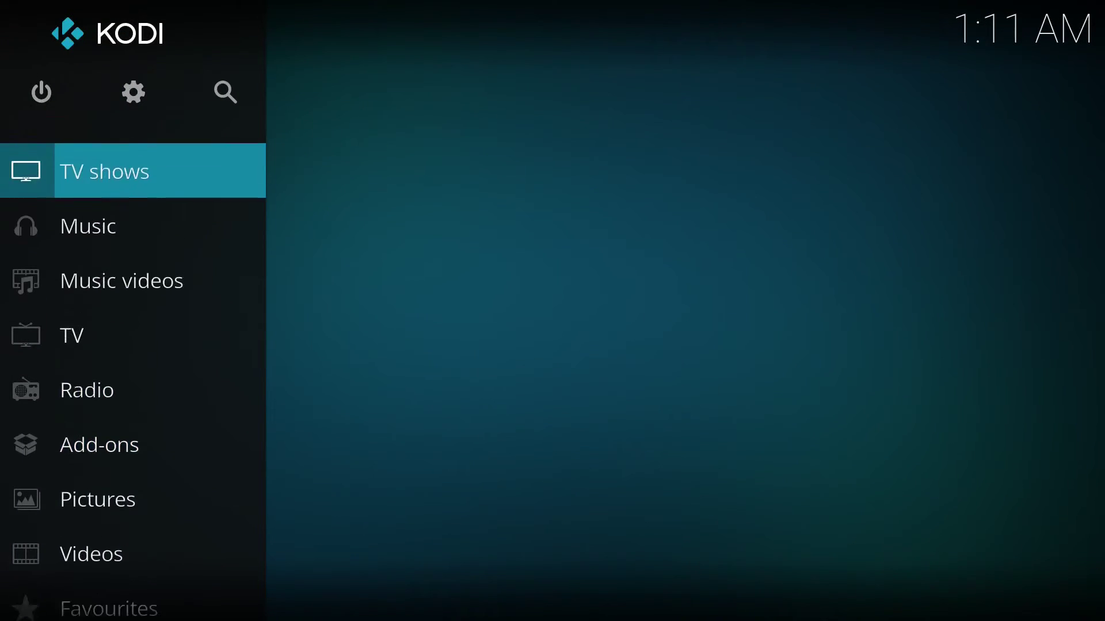
{"action": "key", "text": "Down"}
{"action": "key", "text": "Down"}
{"action": "key", "text": "Down"}
{"action": "key", "text": "Down"}
{"action": "key", "text": "Down"}
{"action": "key", "text": "Down"}
{"action": "key", "text": "Down"}
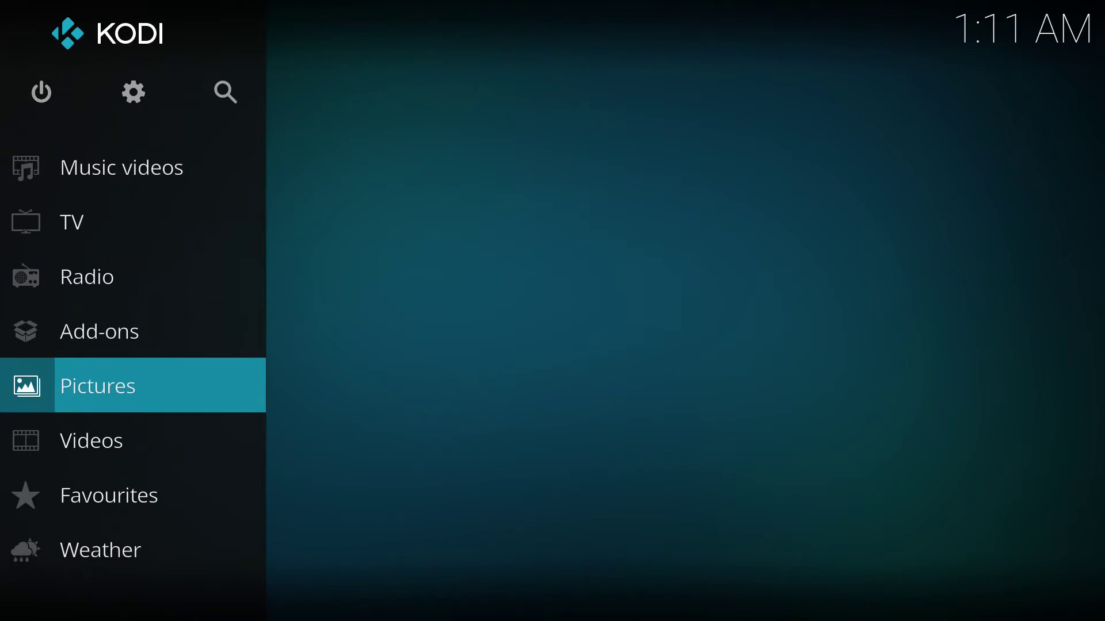
{"action": "key", "text": "Up"}
{"action": "key", "text": "Up"}
{"action": "key", "text": "Up"}
{"action": "key", "text": "Up"}
{"action": "key", "text": "Up"}
{"action": "key", "text": "Up"}
{"action": "key", "text": "Up"}
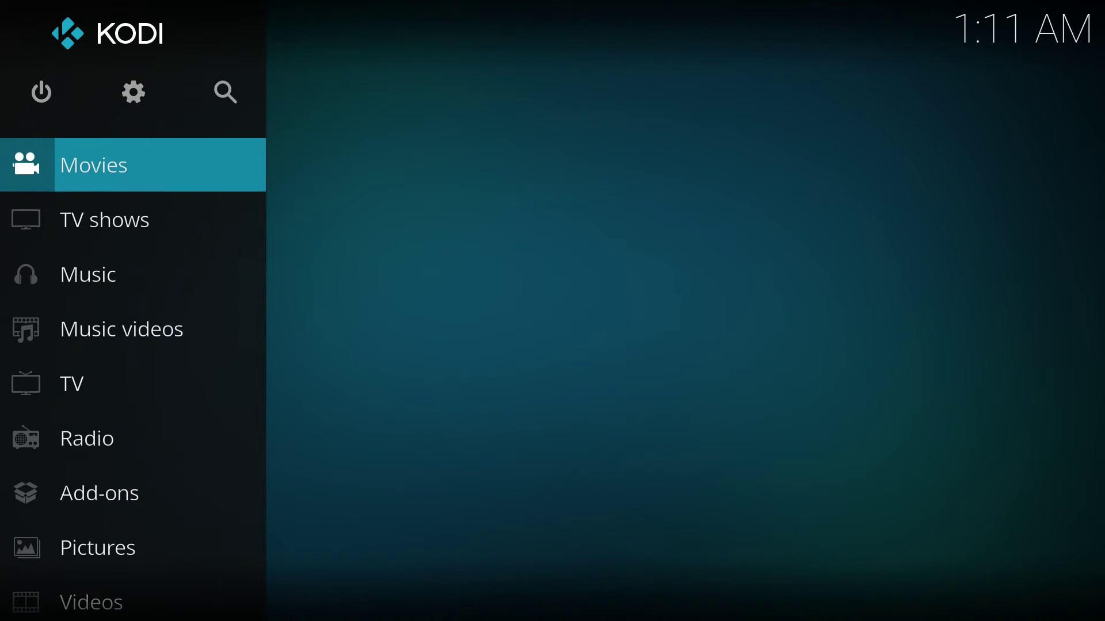
- Open the system settings and go to the main menu items in the skin settings
{"action": "key", "text": "Up"}
{"action": "key", "text": "Right"}
{"action": "key", "text": "Return"}
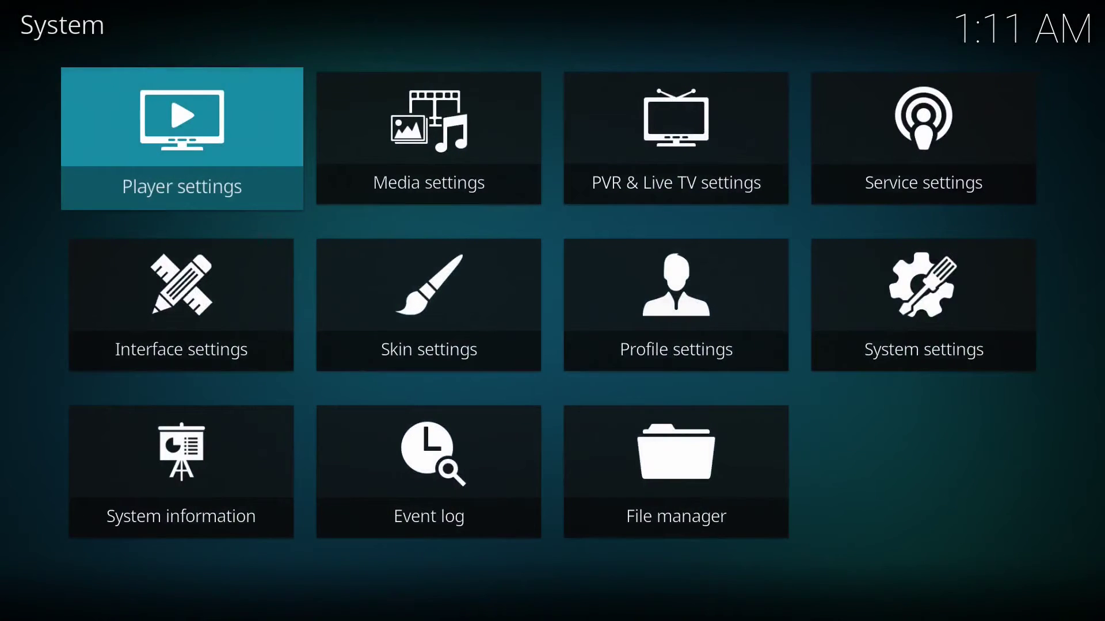
{"action": "key", "text": "Down"}
{"action": "key", "text": "Right"}
{"action": "key", "text": "Return"}
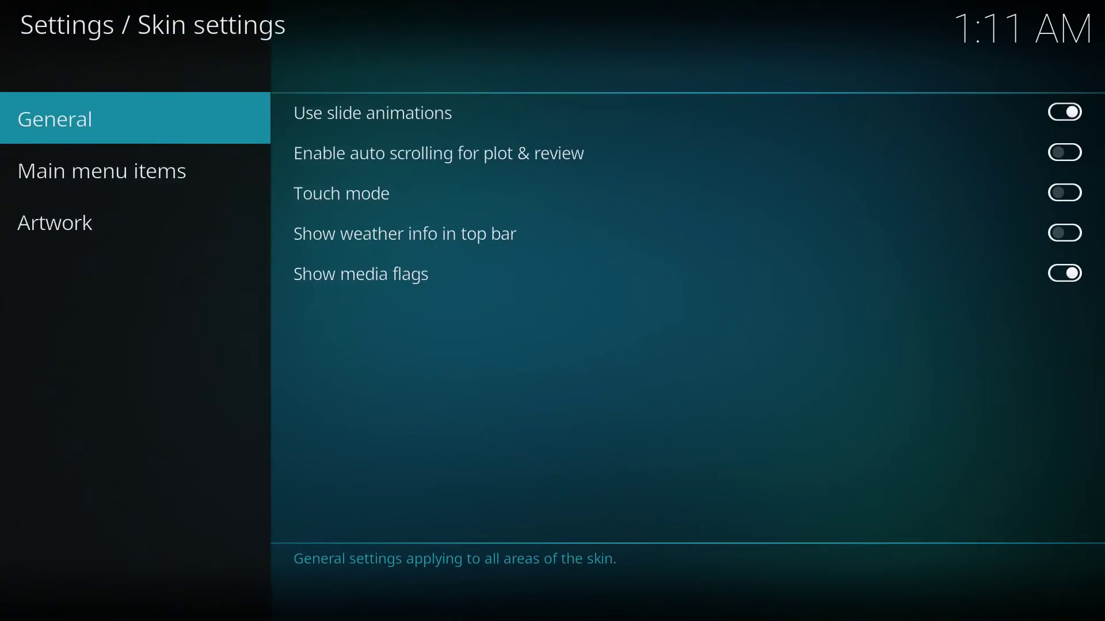
{"action": "key", "text": "Down"}
{"action": "key", "text": "Right"}
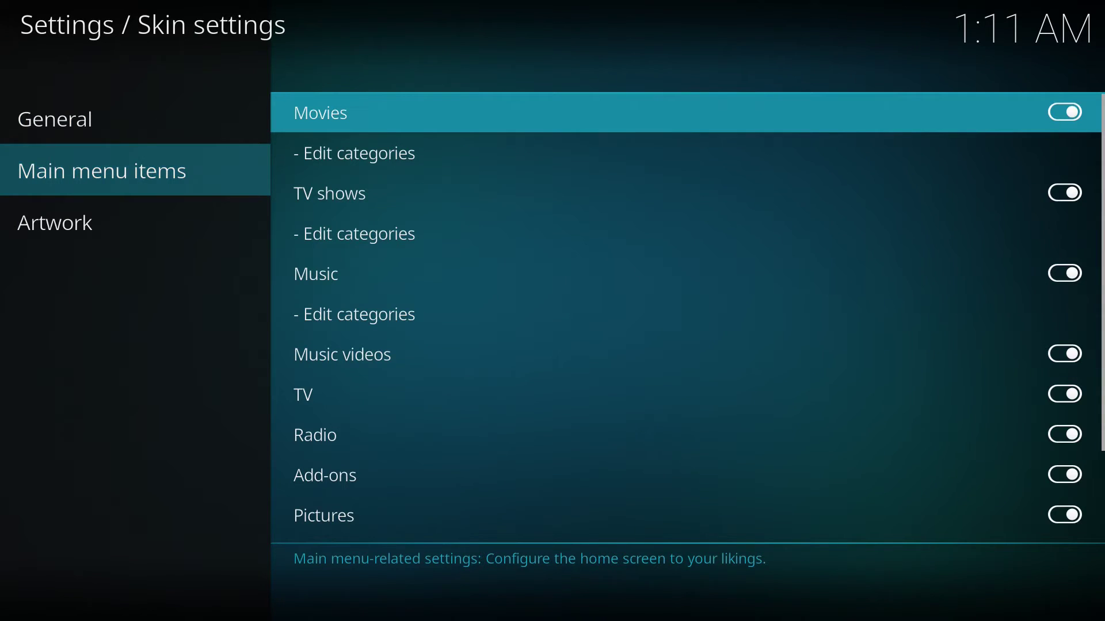
- Turn off the main menu items Movies, TV shows, Music, Music videos, TV and Radio
{"action": "key", "text": "Return"}
{"action": "key", "text": "Down"}
{"action": "key", "text": "Return"}
{"action": "key", "text": "Down"}
{"action": "key", "text": "Return"}
{"action": "key", "text": "Down"}
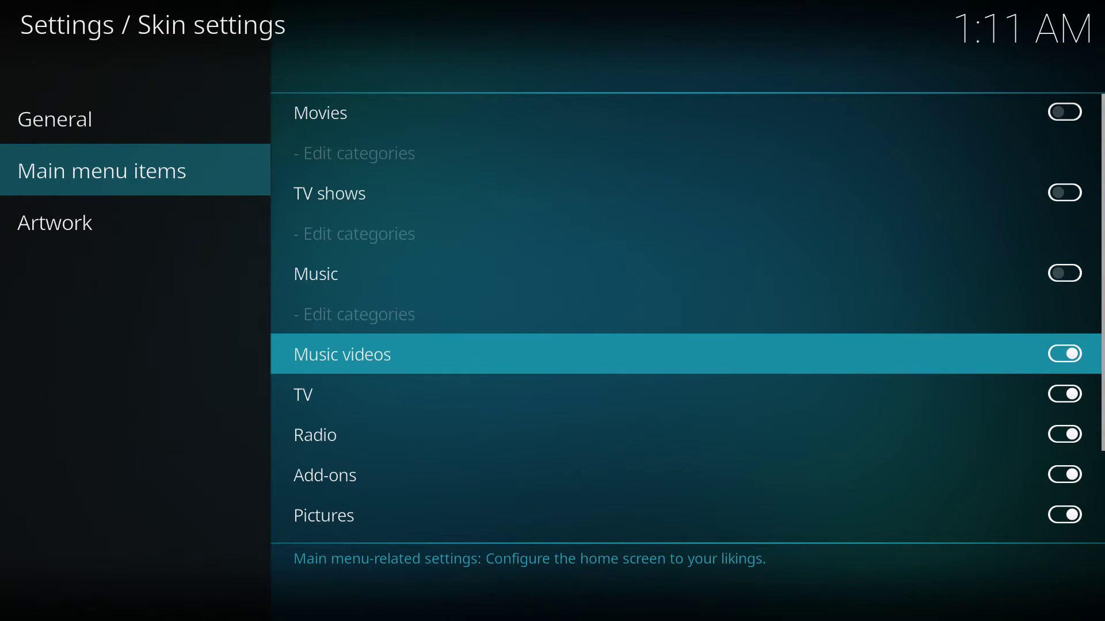
{"action": "key", "text": "Return"}
{"action": "key", "text": "Down"}
{"action": "key", "text": "Return"}
{"action": "key", "text": "Down"}
{"action": "key", "text": "Return"}
{"action": "key", "text": "Down"}
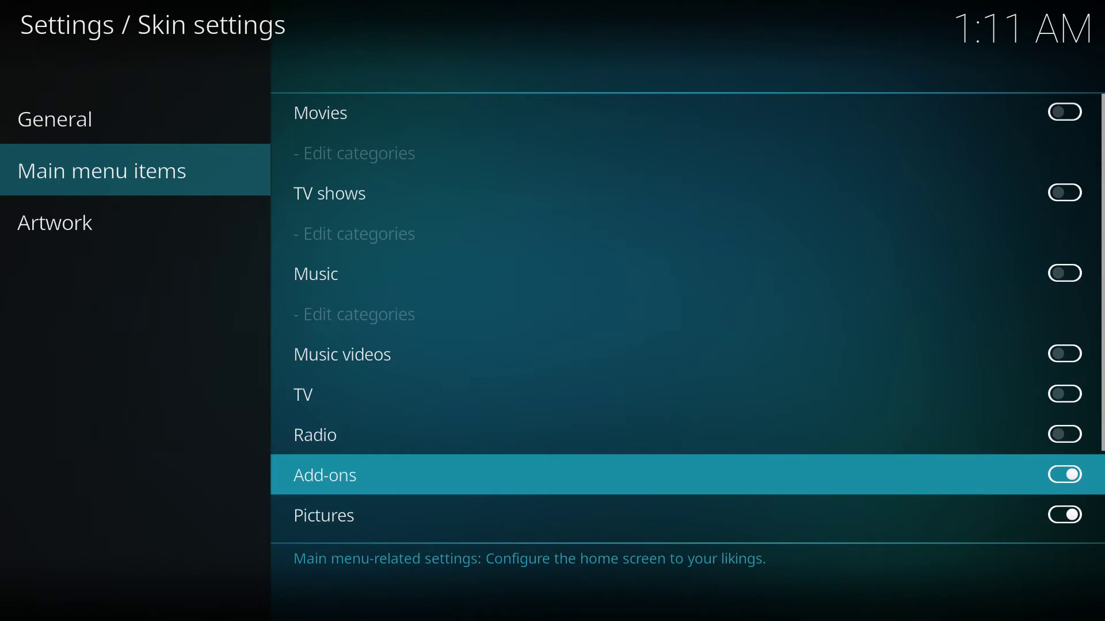
- Turn off the main menu items Pictures, Videos, Favourites and Weather, keeping Add-ons enabled, and return to the home screen
{"action": "key", "text": "Down"}
{"action": "key", "text": "Return"}
{"action": "key", "text": "Down"}
{"action": "key", "text": "Down"}
{"action": "key", "text": "Up"}
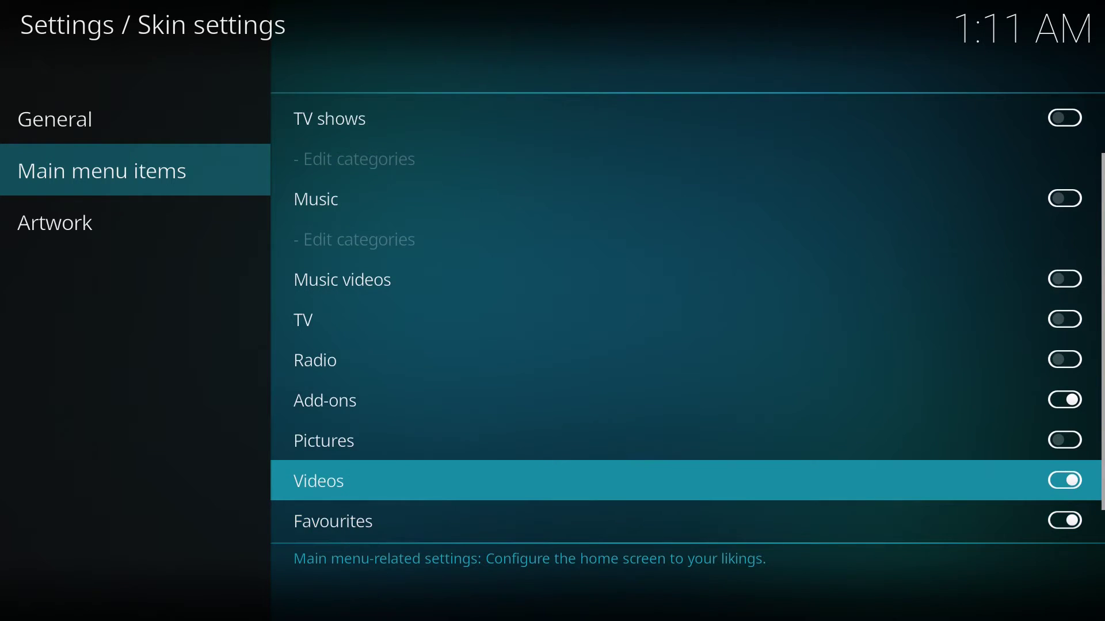
{"action": "key", "text": "Return"}
{"action": "key", "text": "Down"}
{"action": "key", "text": "Return"}
{"action": "key", "text": "Down"}
{"action": "key", "text": "Return"}
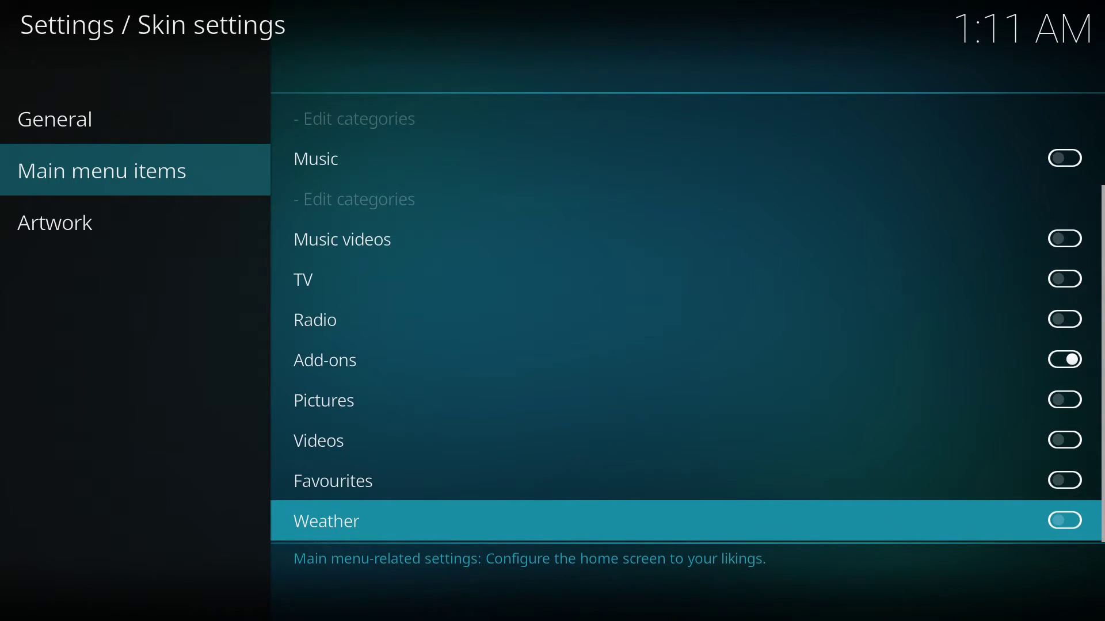
{"action": "key", "text": "Escape"}
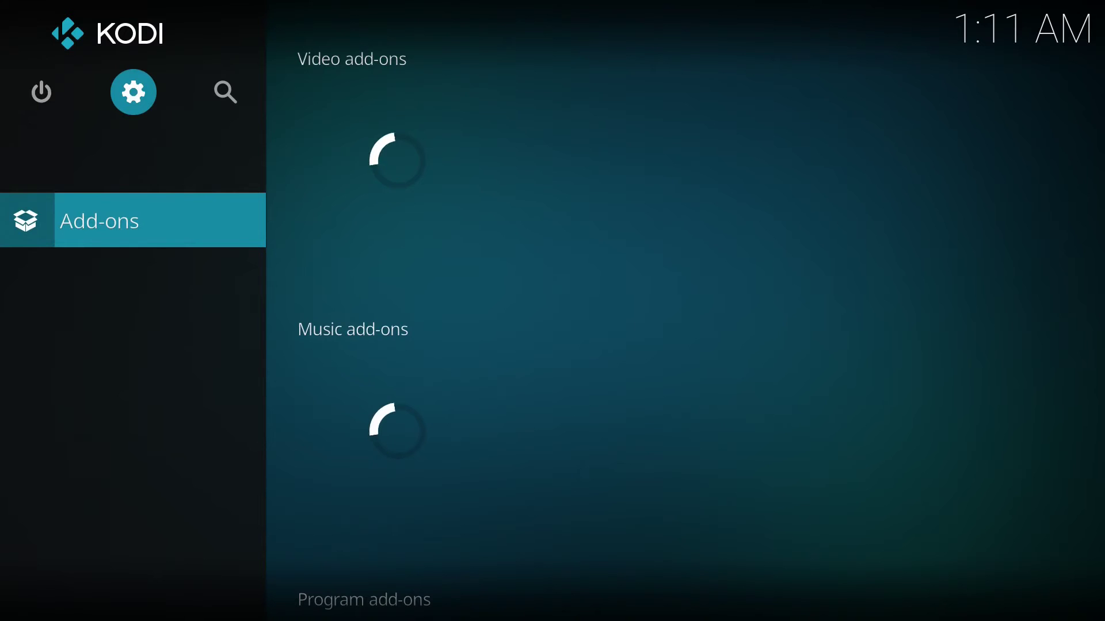
- Open the power options from the simplified home screen to exit Kodi
{"action": "key", "text": "Down"}
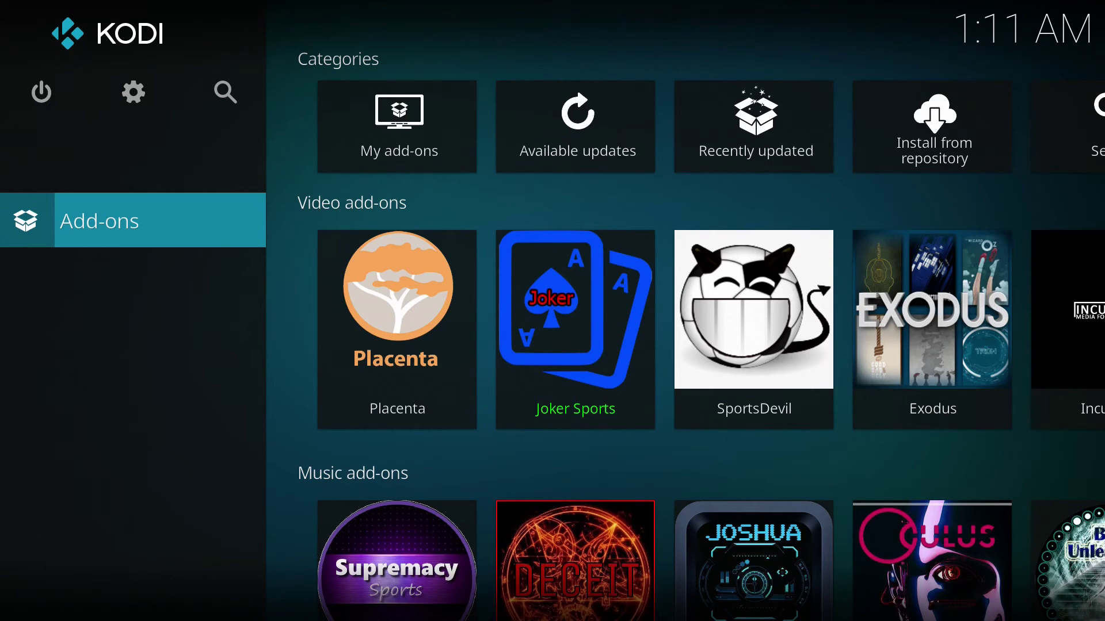
{"action": "key", "text": "Up"}
{"action": "key", "text": "Left"}
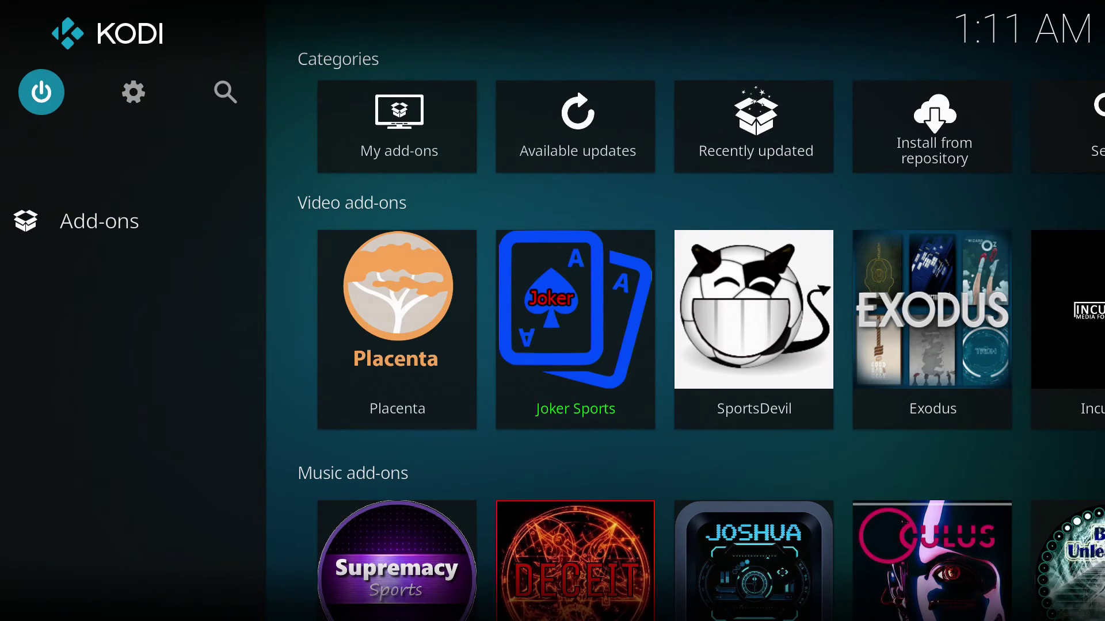
{"action": "key", "text": "Return"}
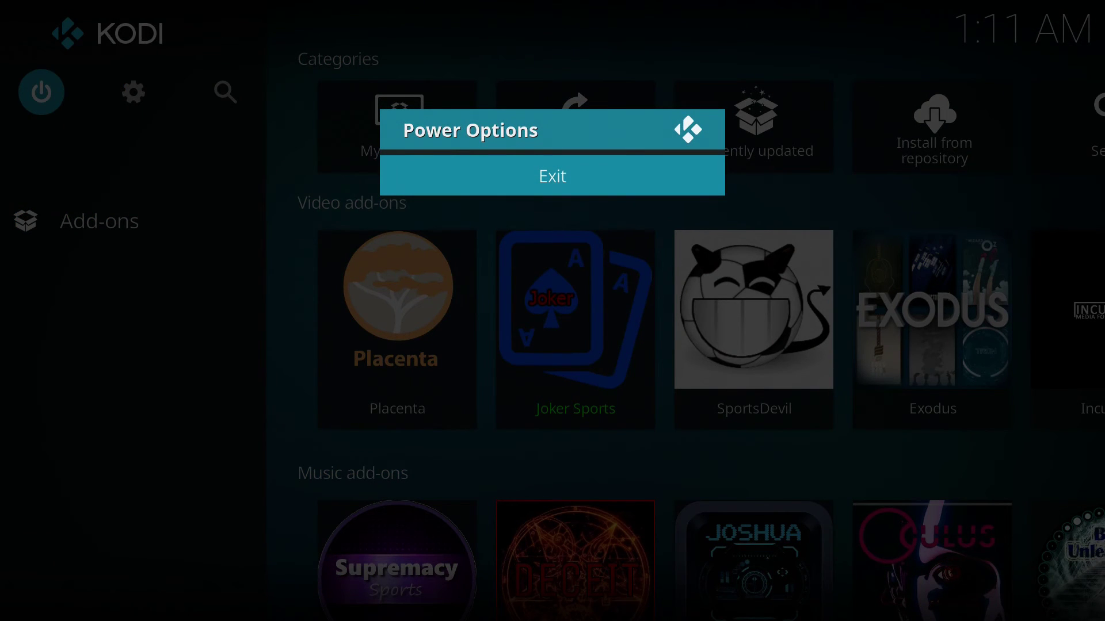